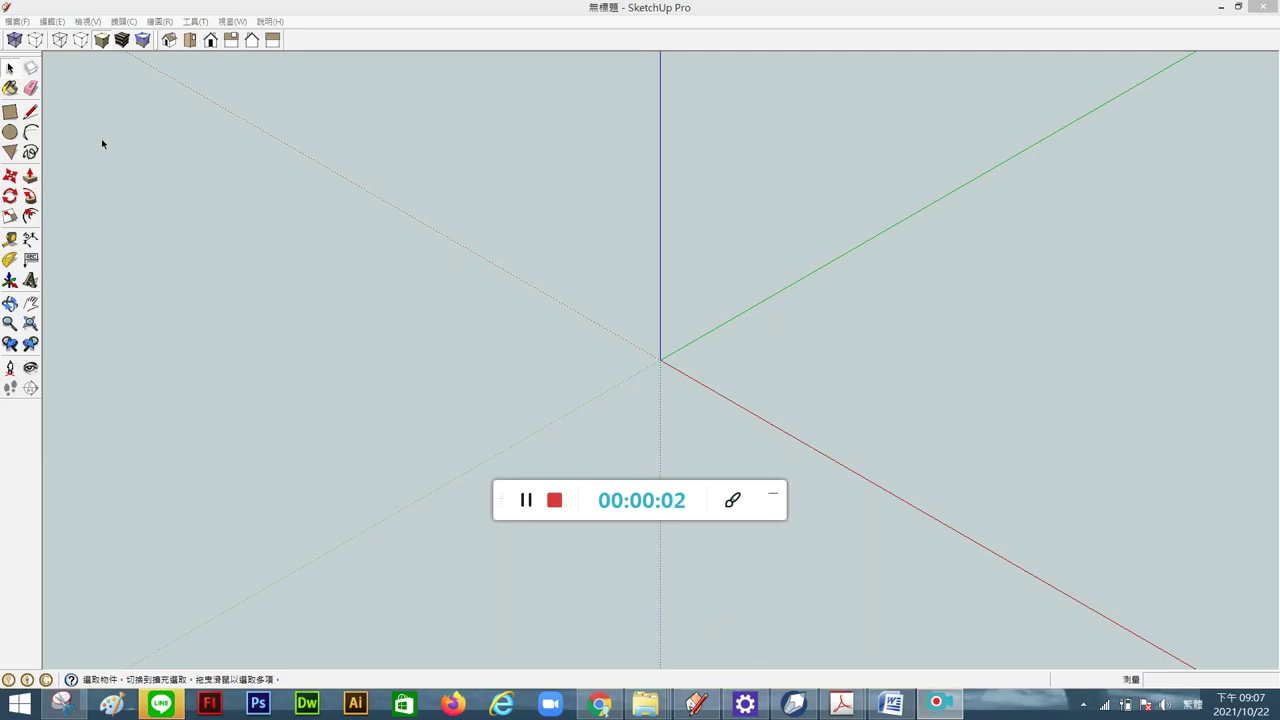
# Step: Start a rectangle on the ground plane, its first corner just right of the origin
pyautogui.click(11, 114)
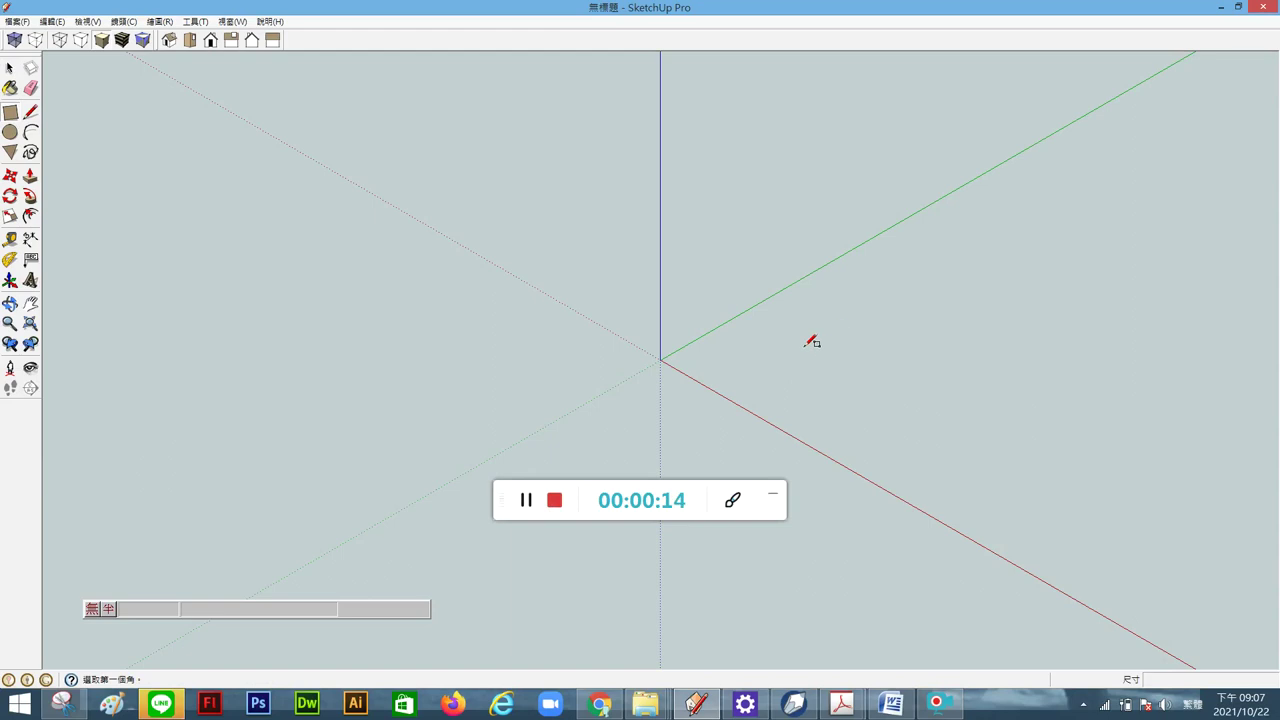
pyautogui.click(725, 353)
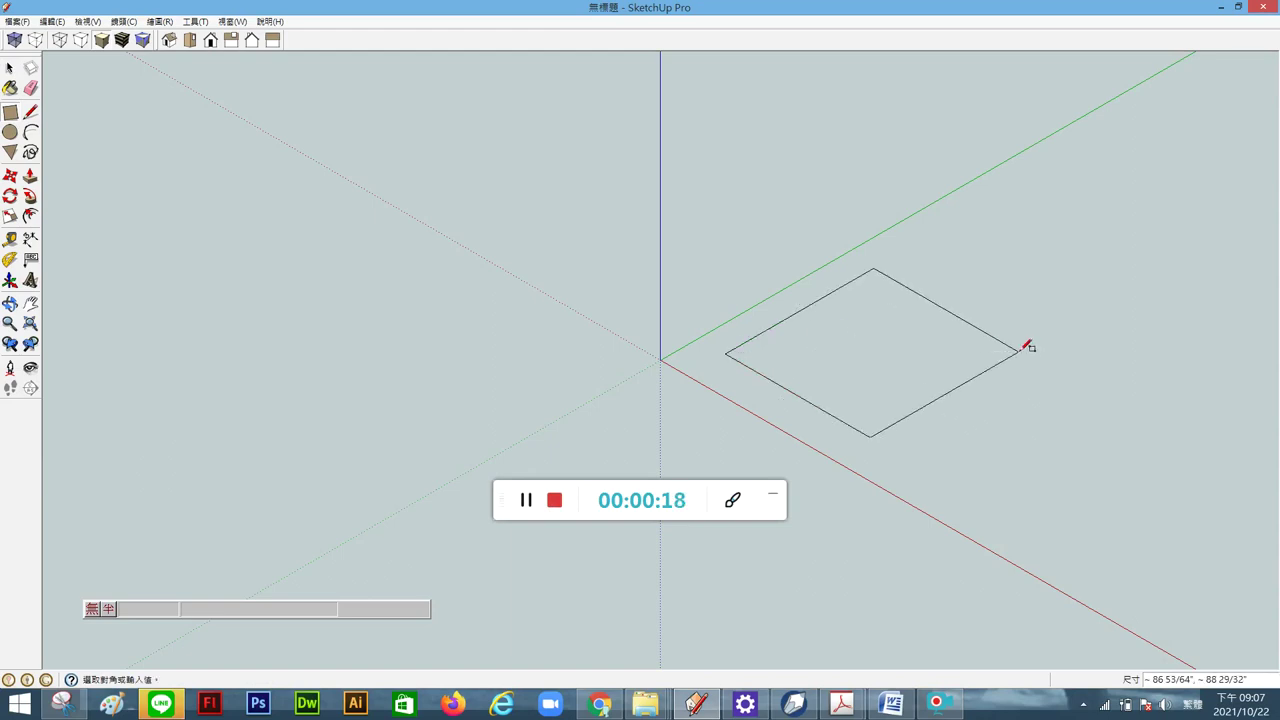
# Step: Undo the first rectangle and redraw it sized 3,5 from a new corner
pyautogui.click(1010, 355)
pyautogui.hotkey('ctrl', 'z')
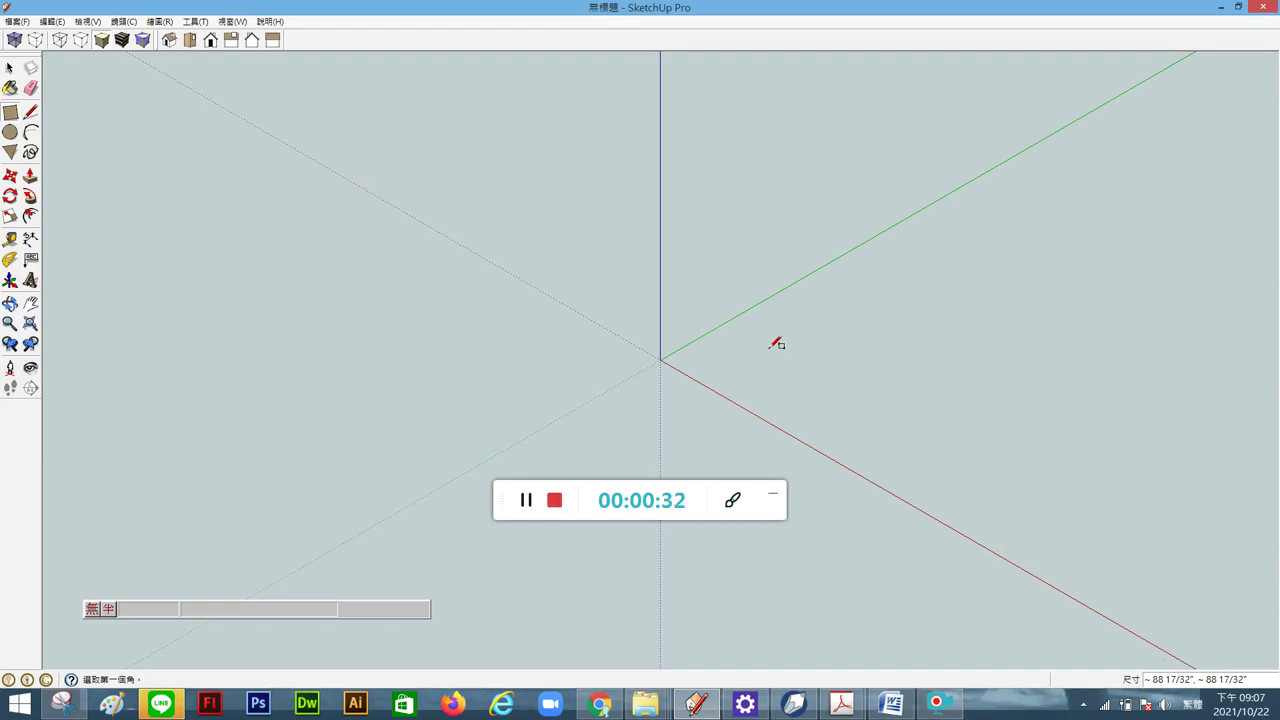
pyautogui.click(774, 344)
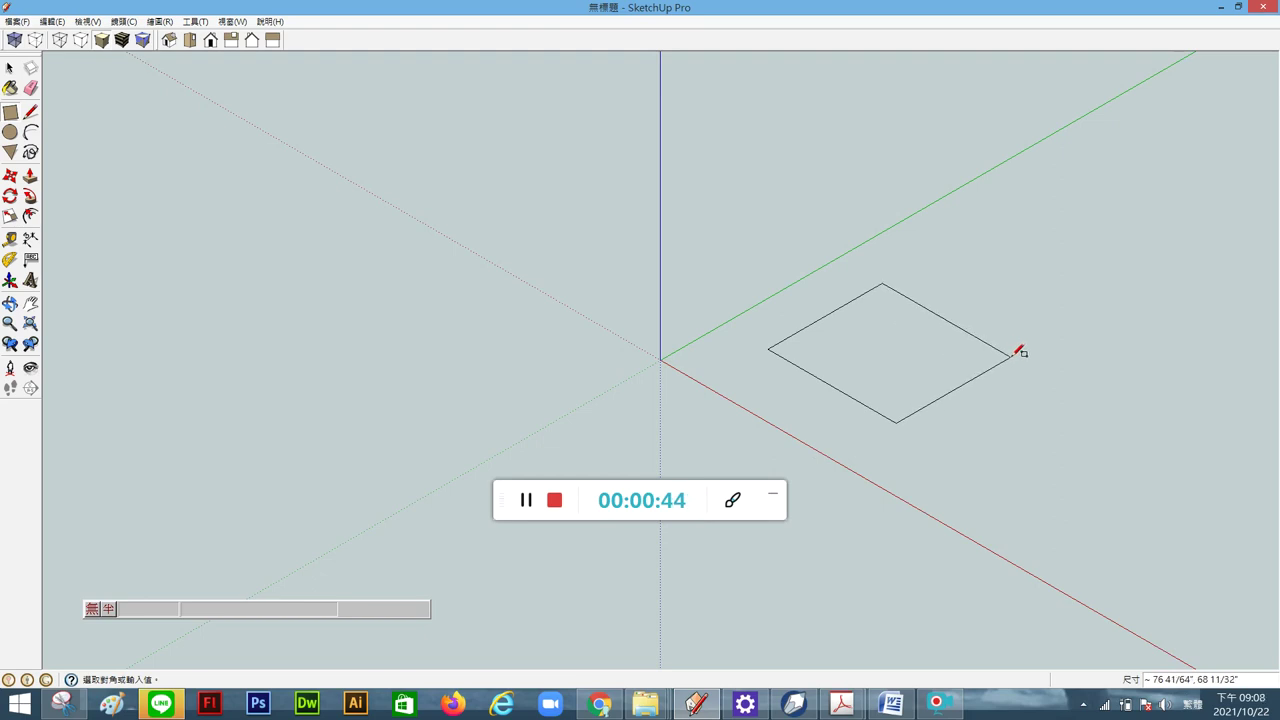
pyautogui.write('3')
pyautogui.write(',')
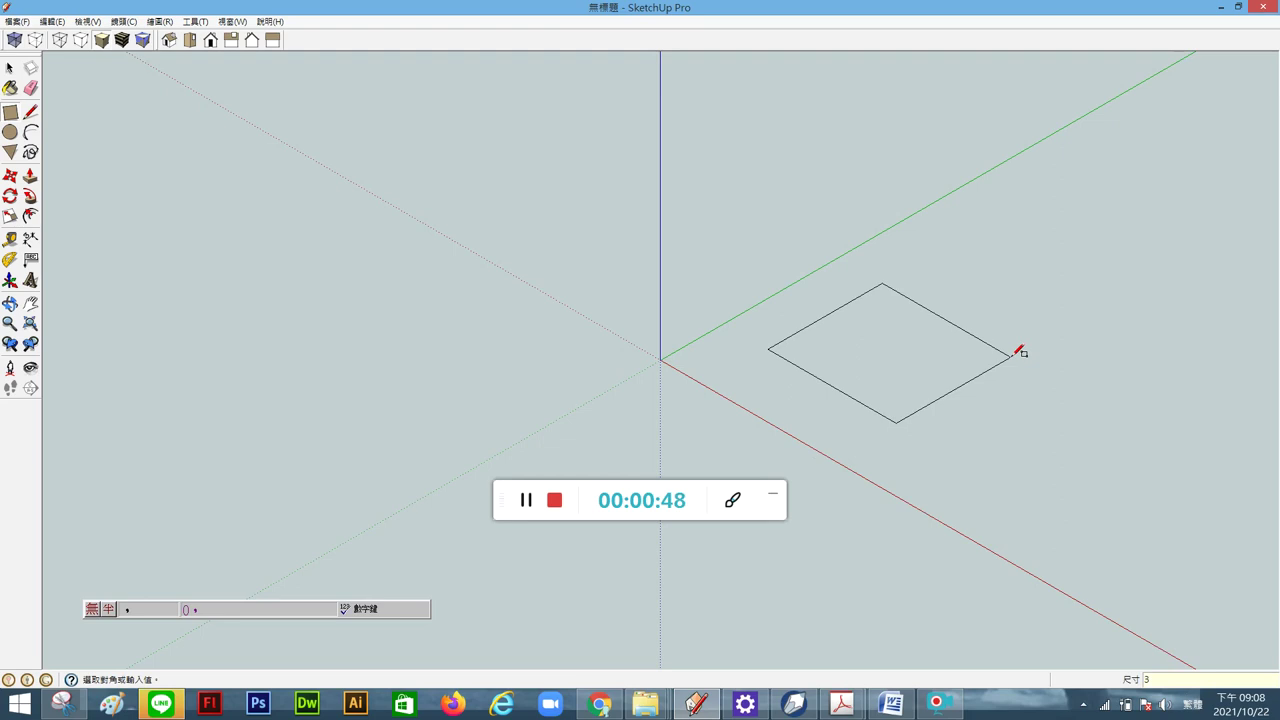
pyautogui.hotkey('ctrl', 'space')
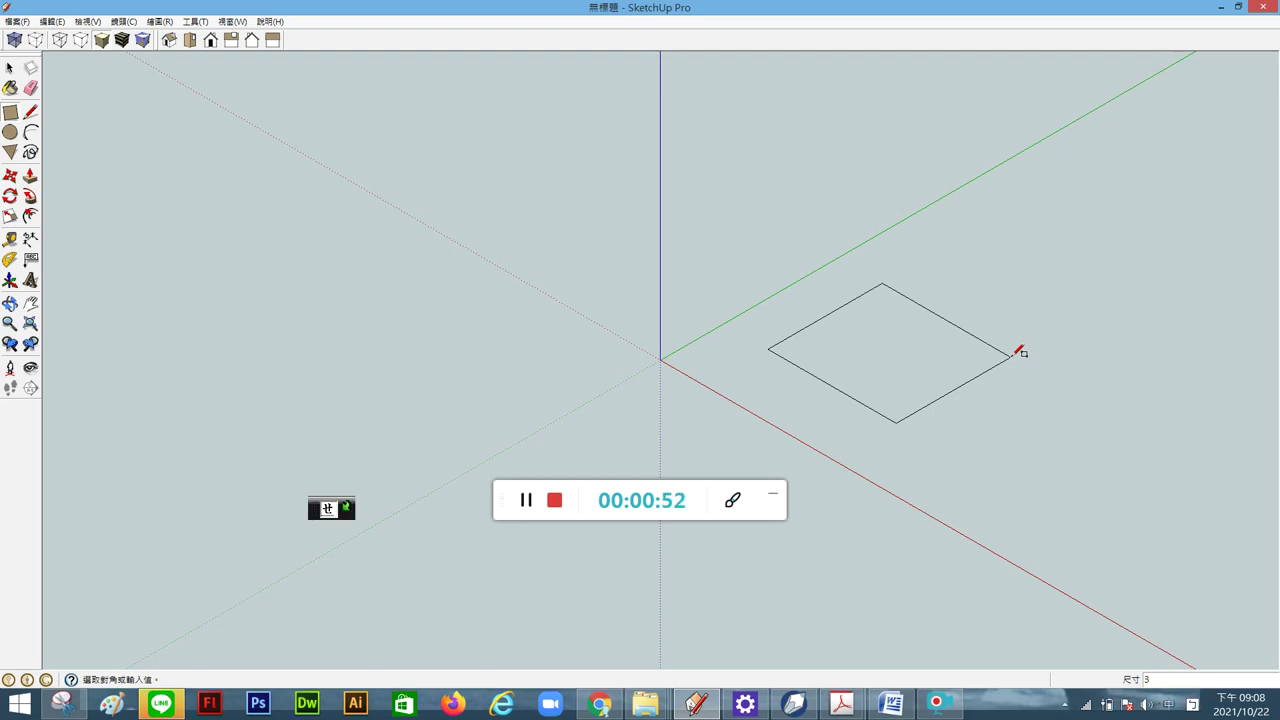
pyautogui.press('shift')
pyautogui.write(',5')
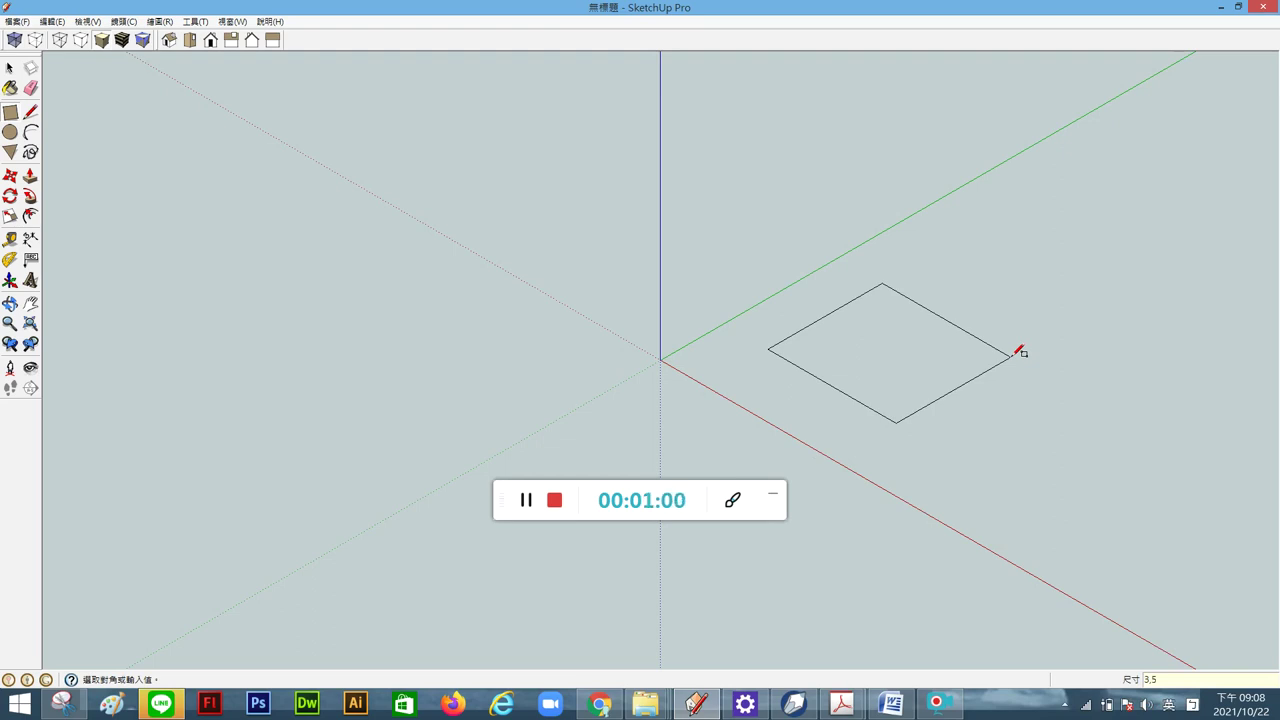
pyautogui.press('Escape')
# Step: Zoom in closer on the new 3 by 5 rectangle
pyautogui.scroll(1, 790, 355)
pyautogui.scroll(1, 803, 310)
pyautogui.scroll(1, 815, 352)
pyautogui.scroll(1, 808, 362)
pyautogui.scroll(1, 766, 360)
pyautogui.scroll(2, 780, 315)
pyautogui.scroll(1, 775, 280)
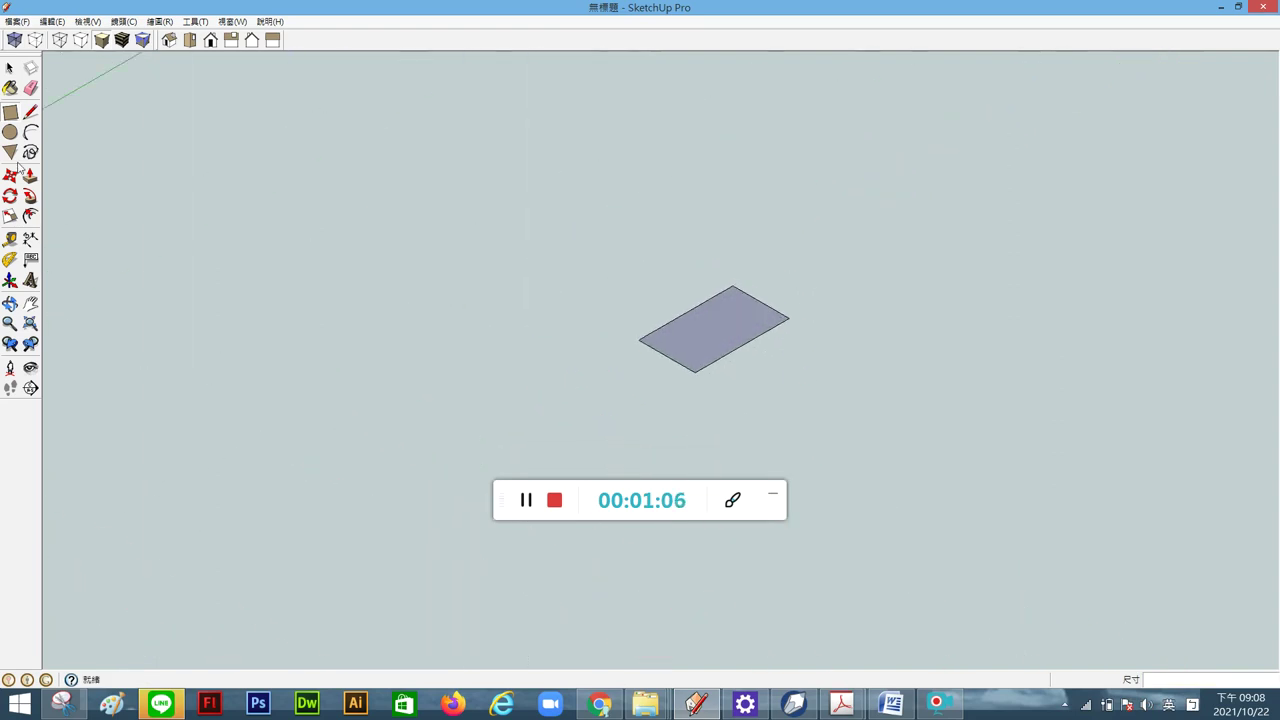
pyautogui.click(30, 238)
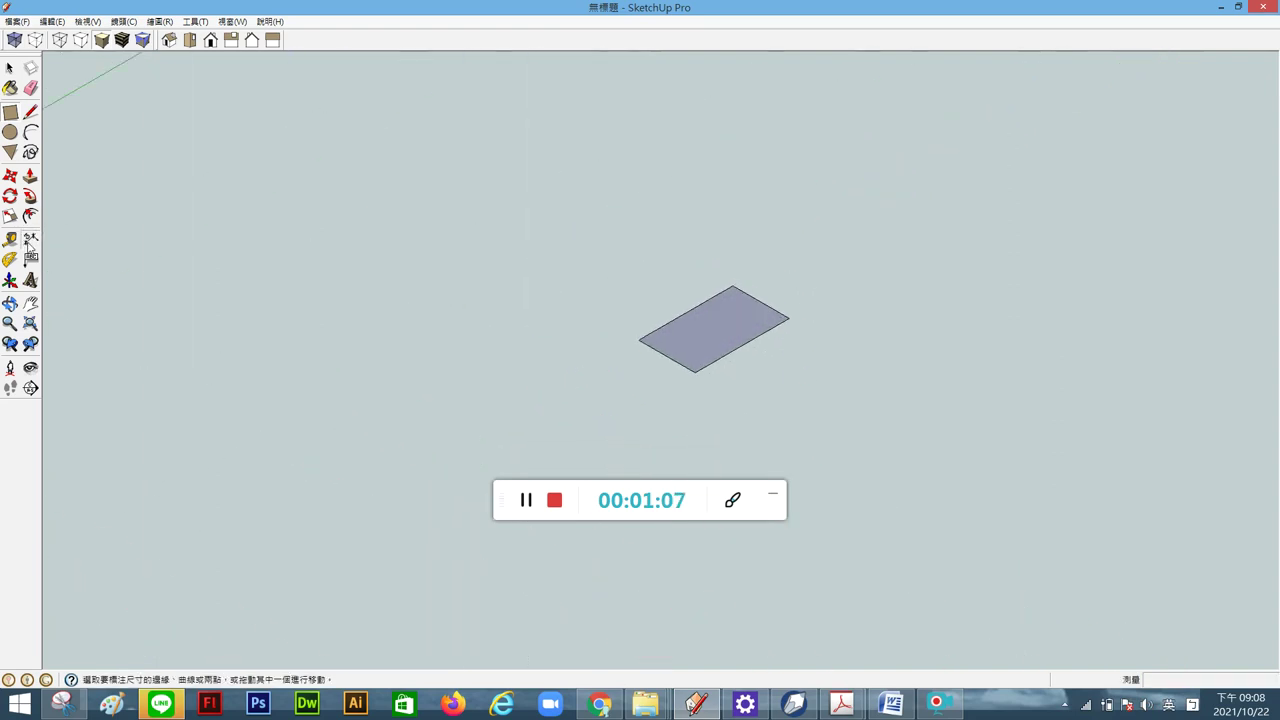
# Step: Dimension the rectangle's long edge as 5" and short edge as 3"
pyautogui.click(695, 371)
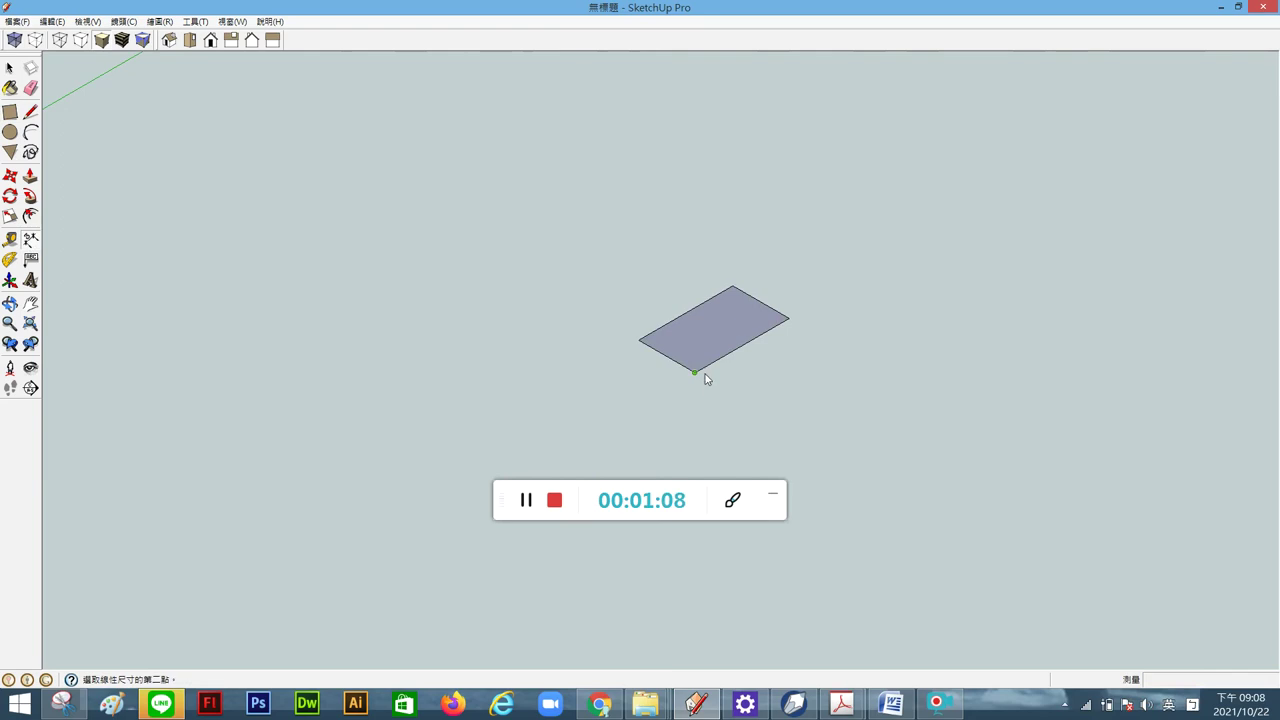
pyautogui.click(788, 320)
pyautogui.click(832, 357)
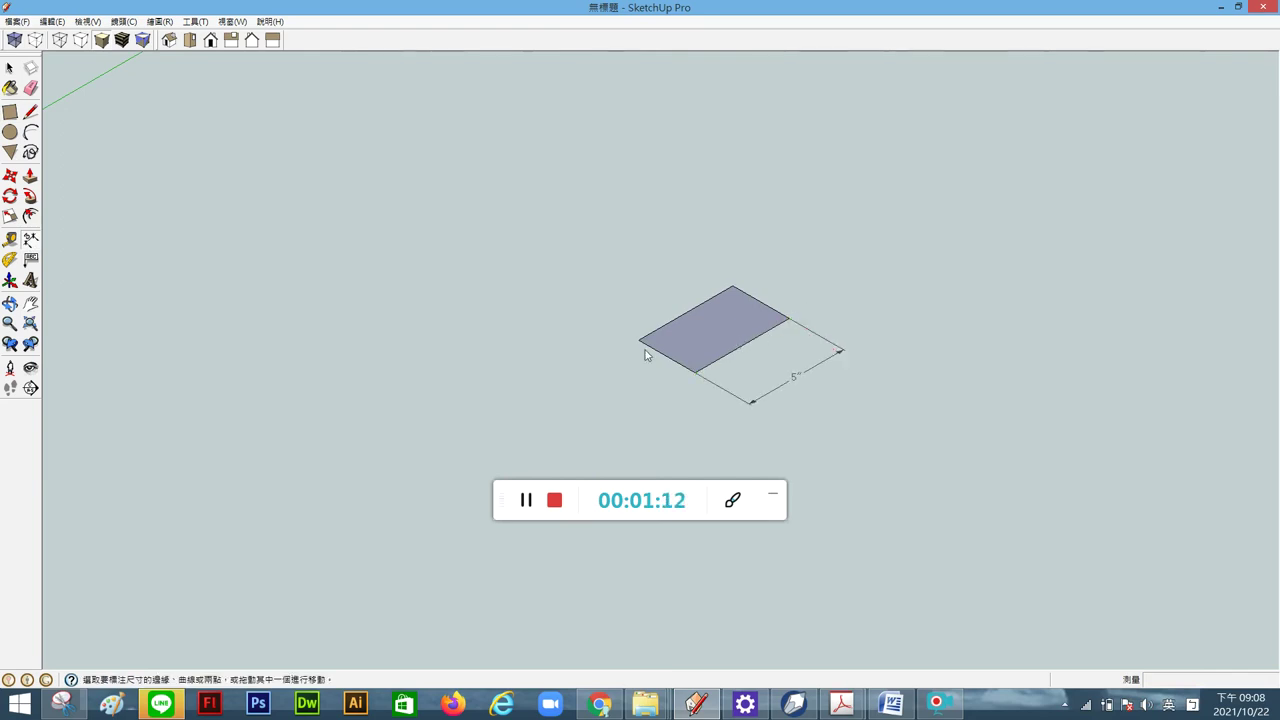
pyautogui.click(639, 341)
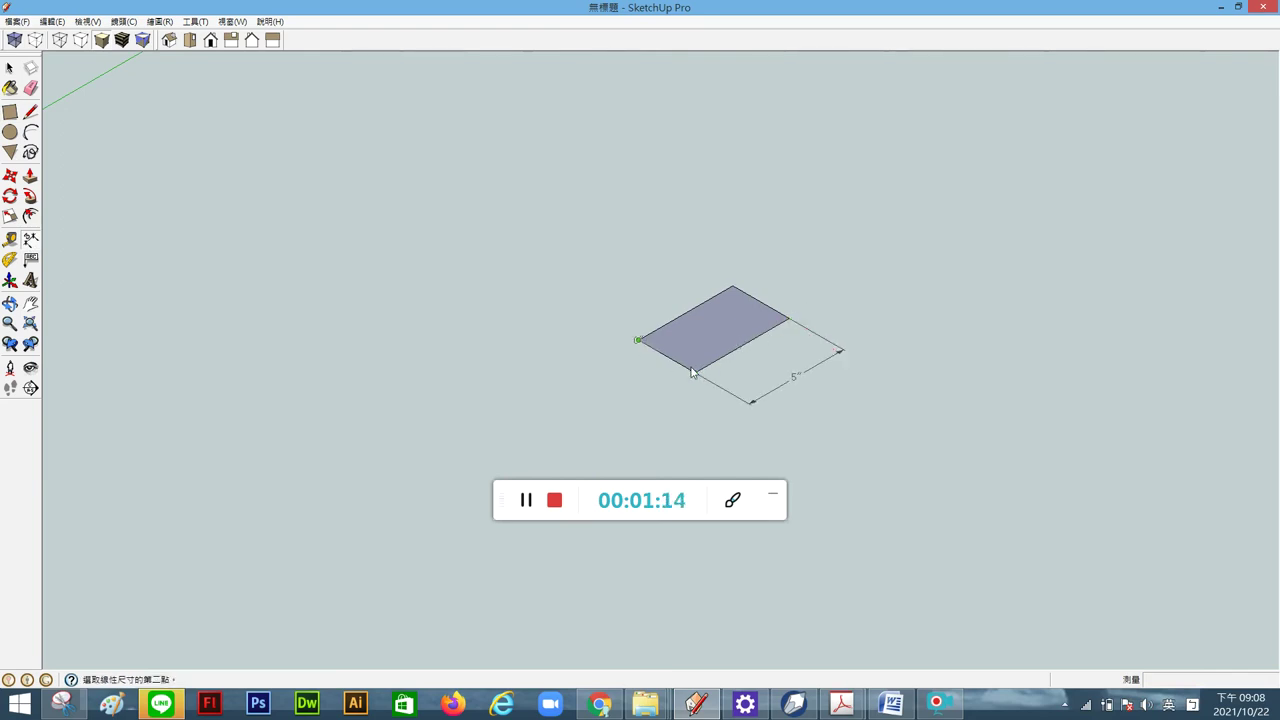
pyautogui.click(695, 372)
pyautogui.click(637, 392)
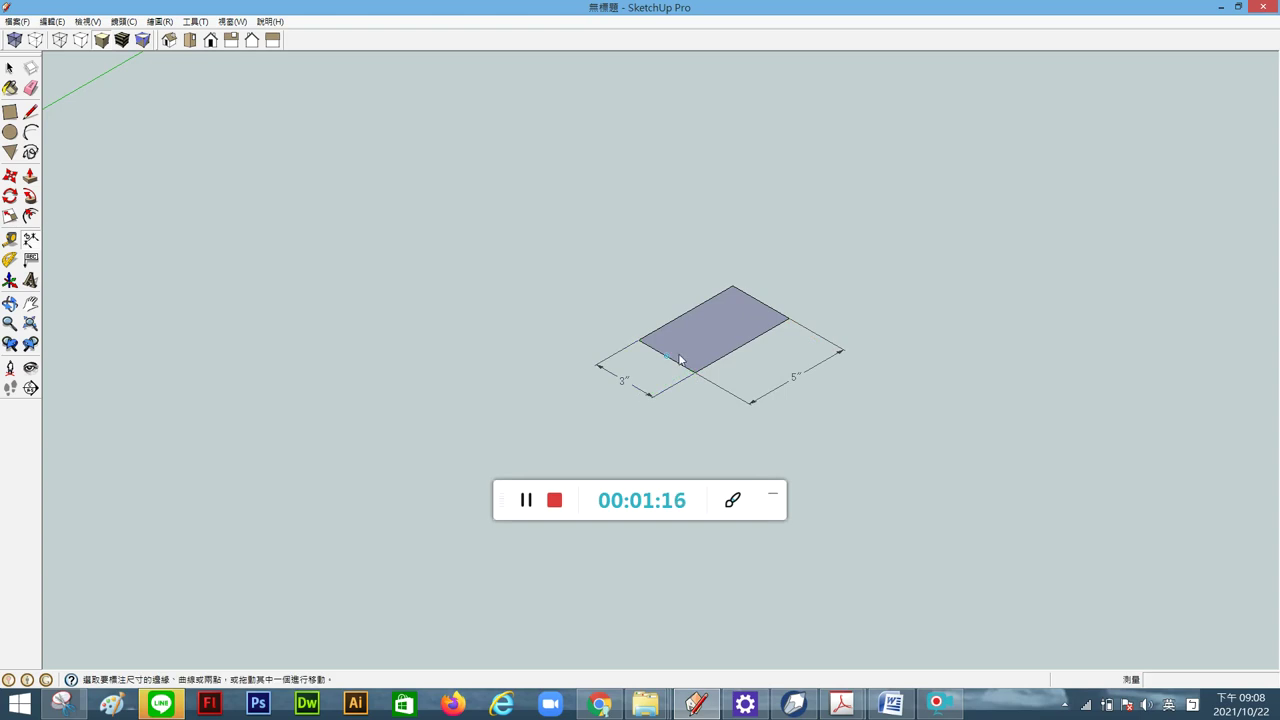
# Step: Delete the 5" and 3" dimensions and then the rectangle itself
pyautogui.click(10, 67)
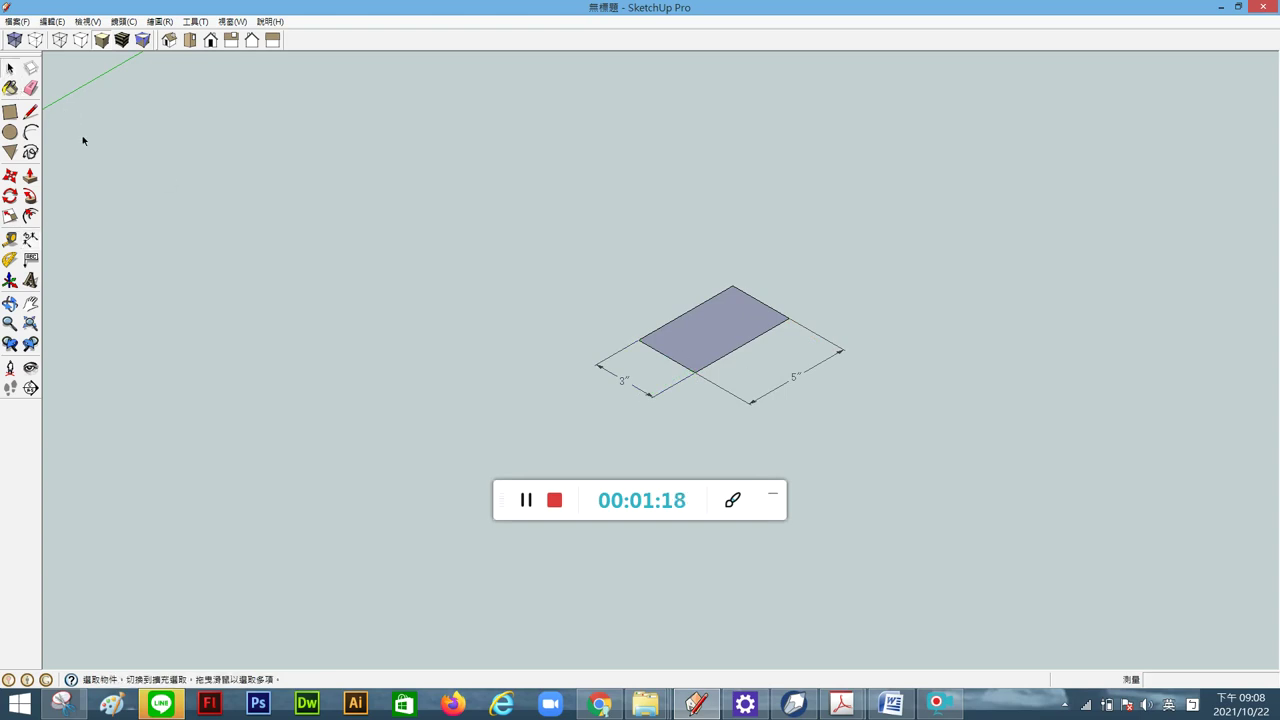
pyautogui.click(718, 388)
pyautogui.press('Delete')
pyautogui.click(675, 388)
pyautogui.press('Delete')
pyautogui.doubleClick(697, 343)
pyautogui.press('Delete')
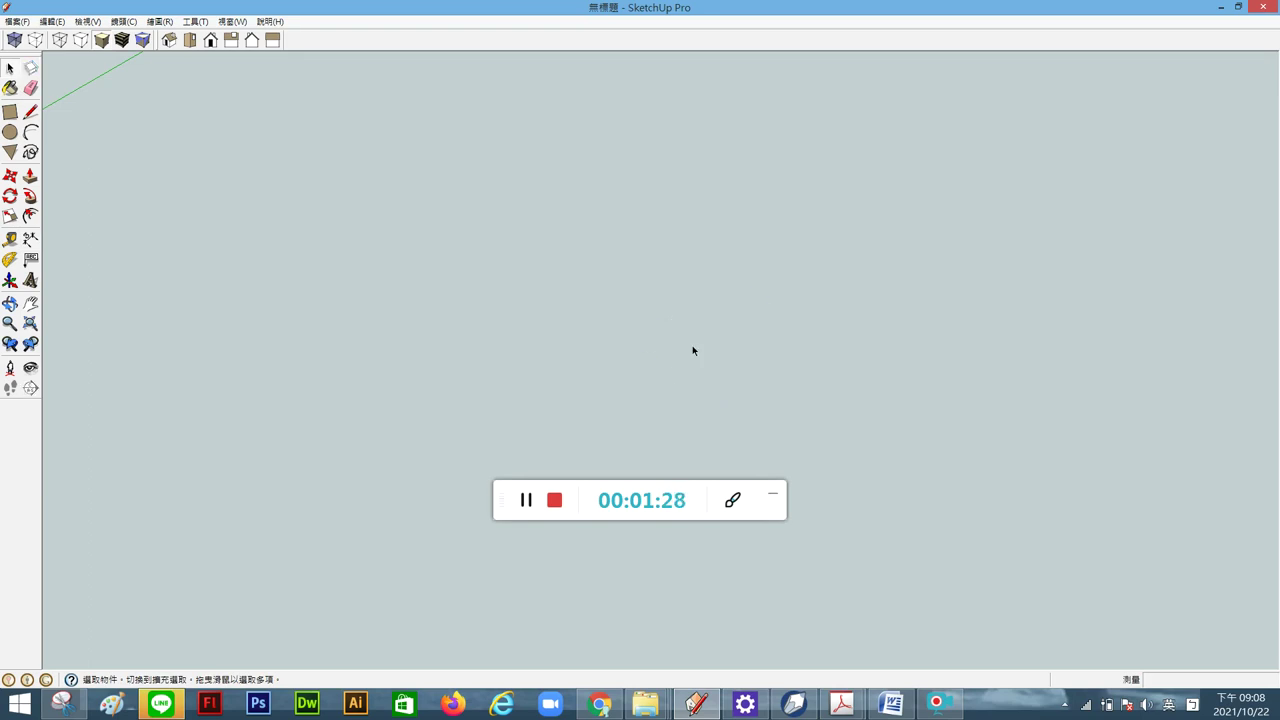
# Step: Draw a first rectangle face sized 5,3
pyautogui.click(10, 112)
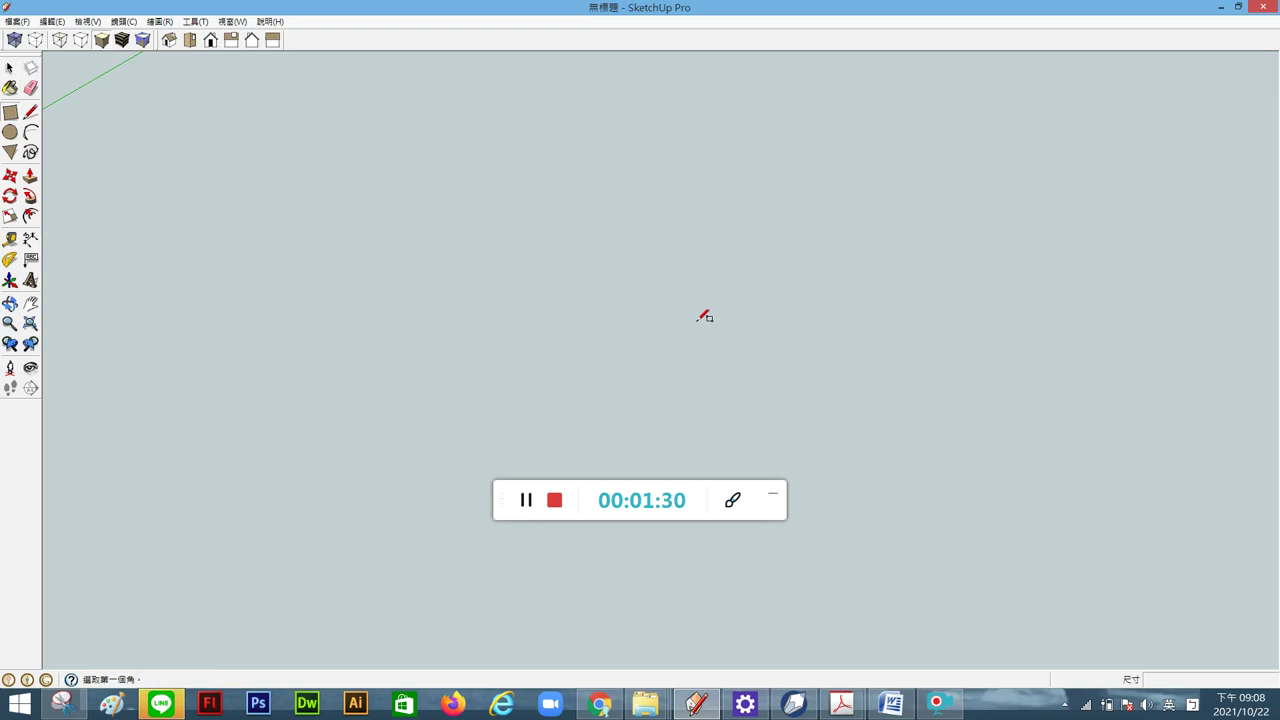
pyautogui.click(468, 311)
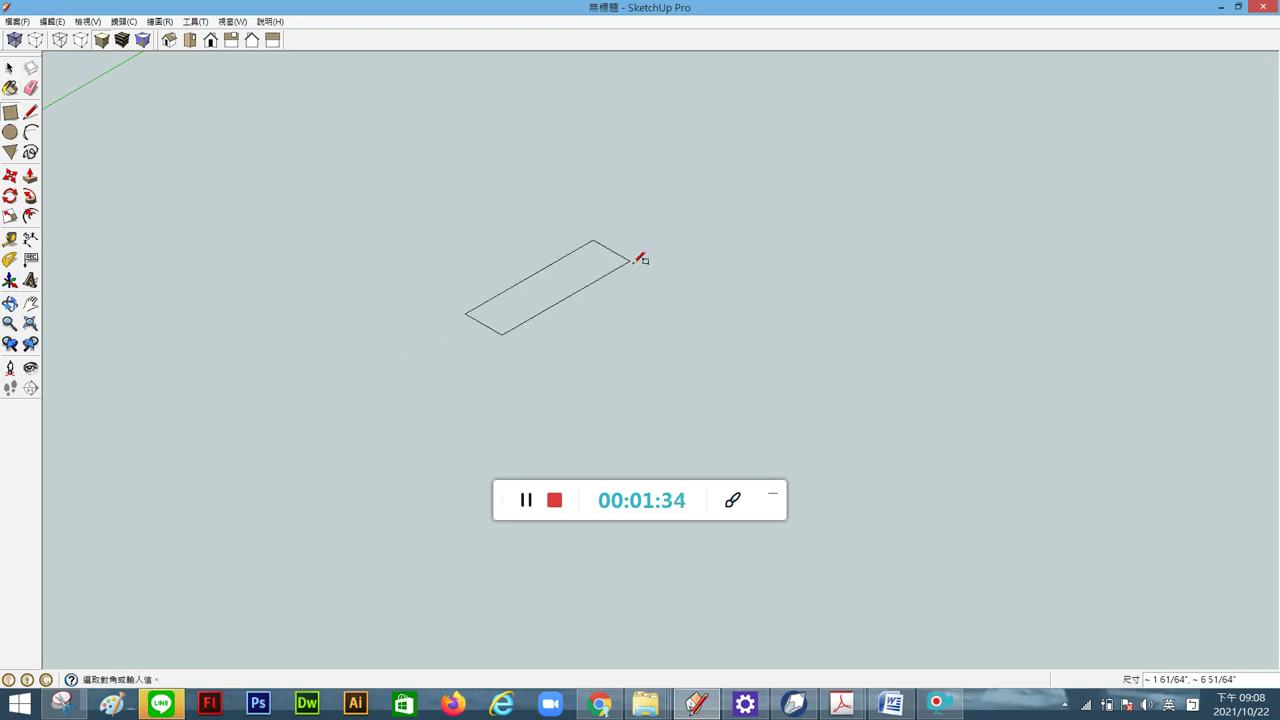
pyautogui.write('5,3')
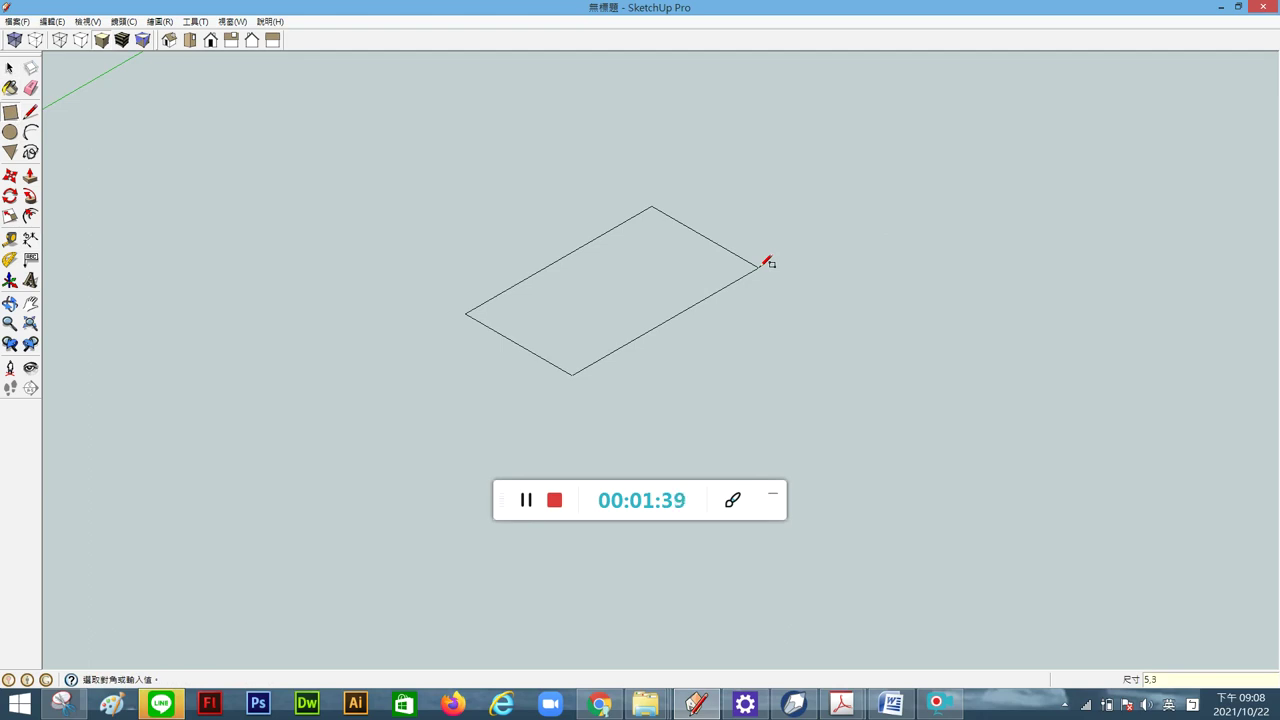
pyautogui.press('Return')
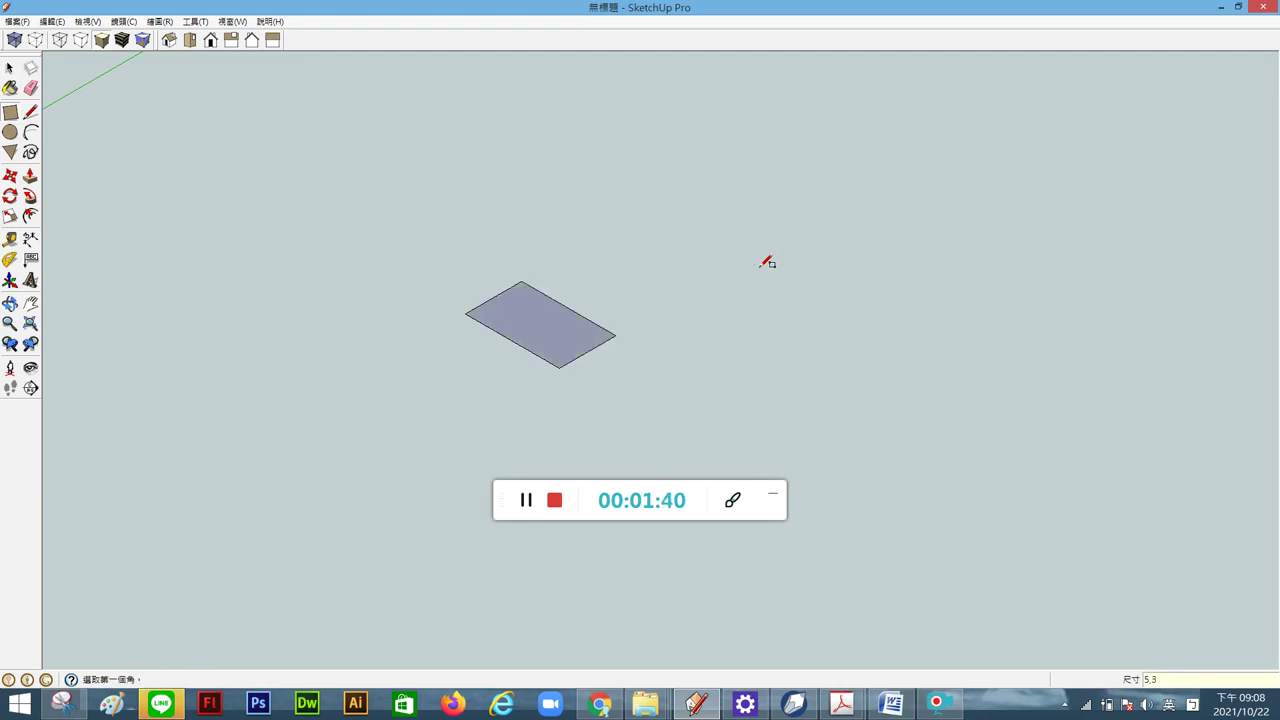
pyautogui.scroll(-2, 409, 121)
# Step: Draw a second rectangle face beside it sized 3,5
pyautogui.click(604, 347)
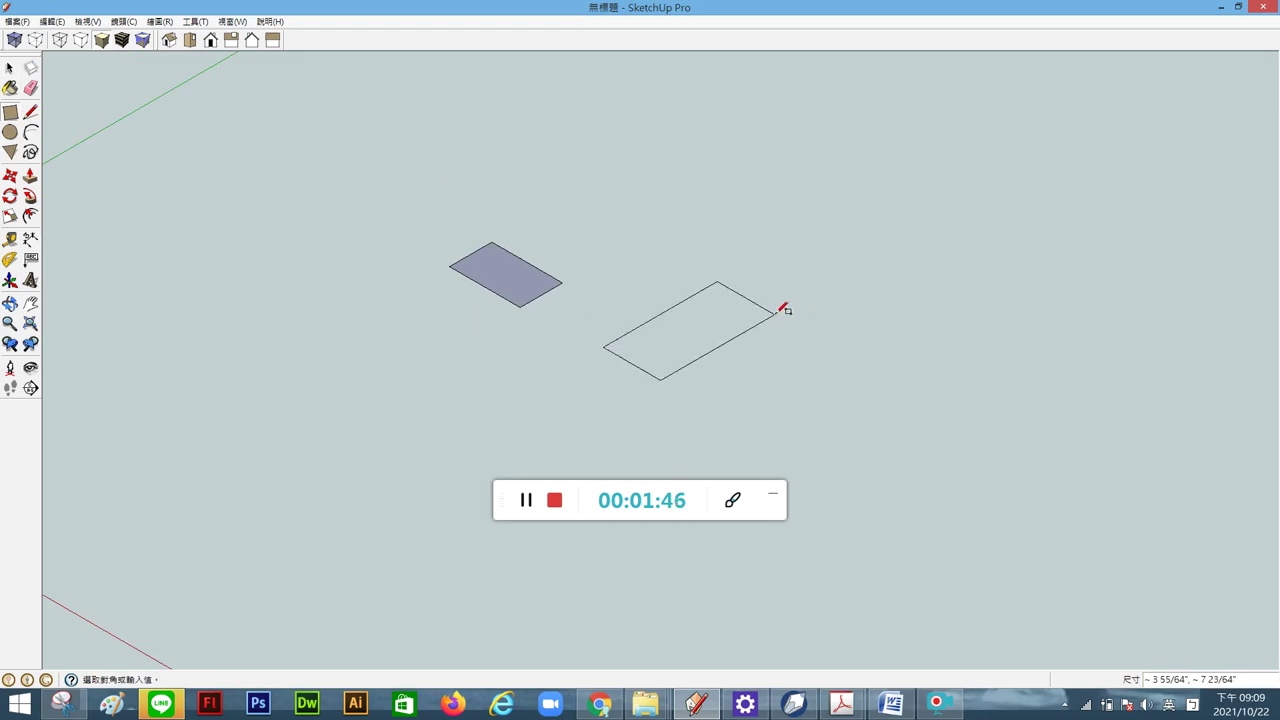
pyautogui.write('3.5')
pyautogui.press('Return')
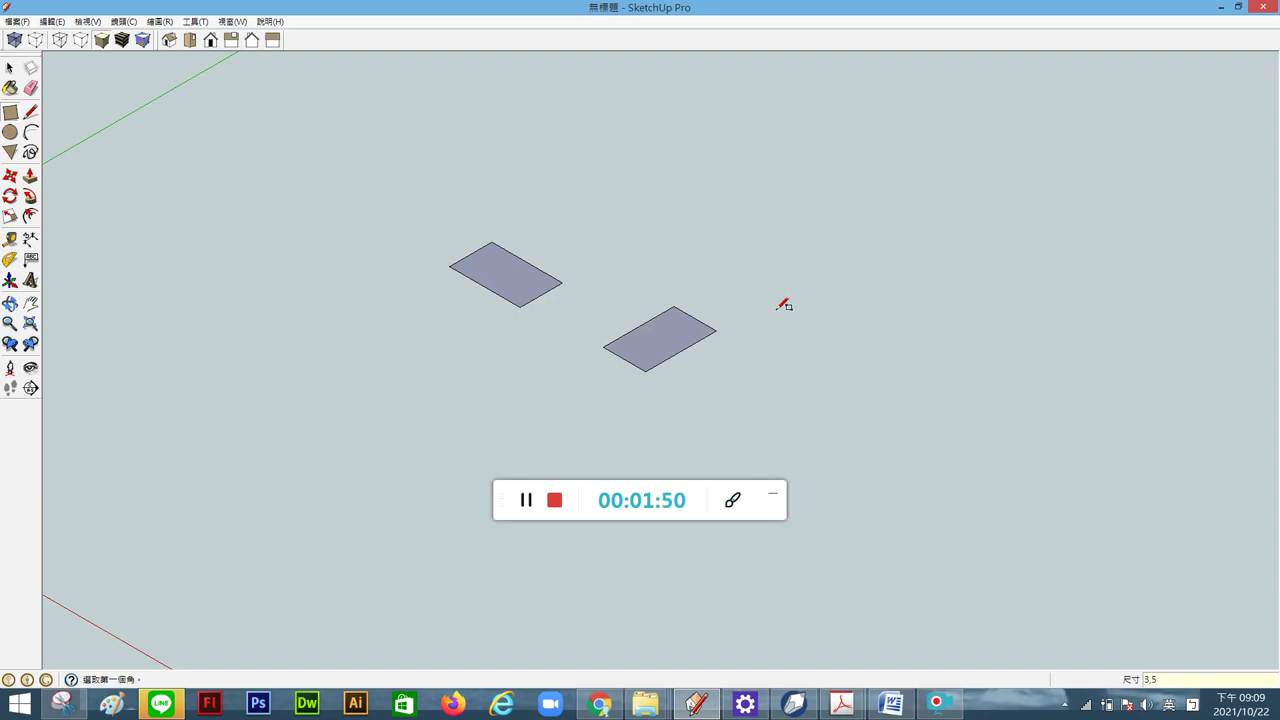
pyautogui.scroll(2, 673, 306)
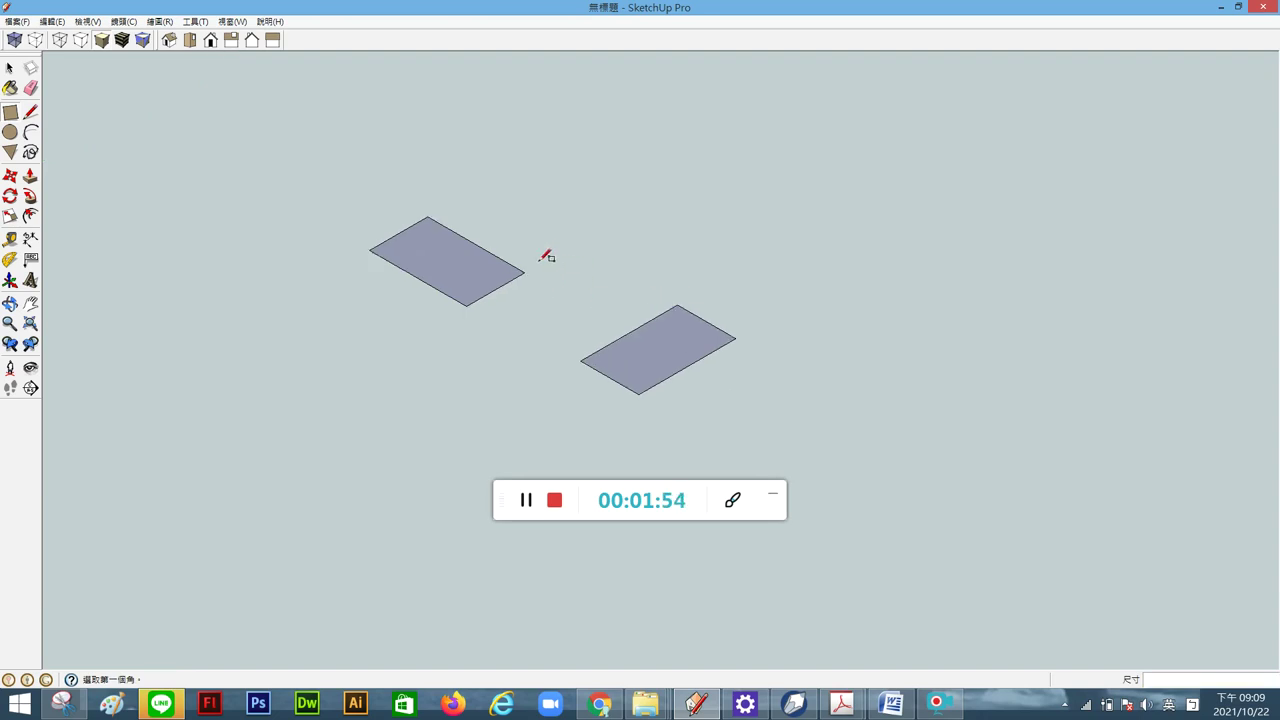
pyautogui.click(8, 68)
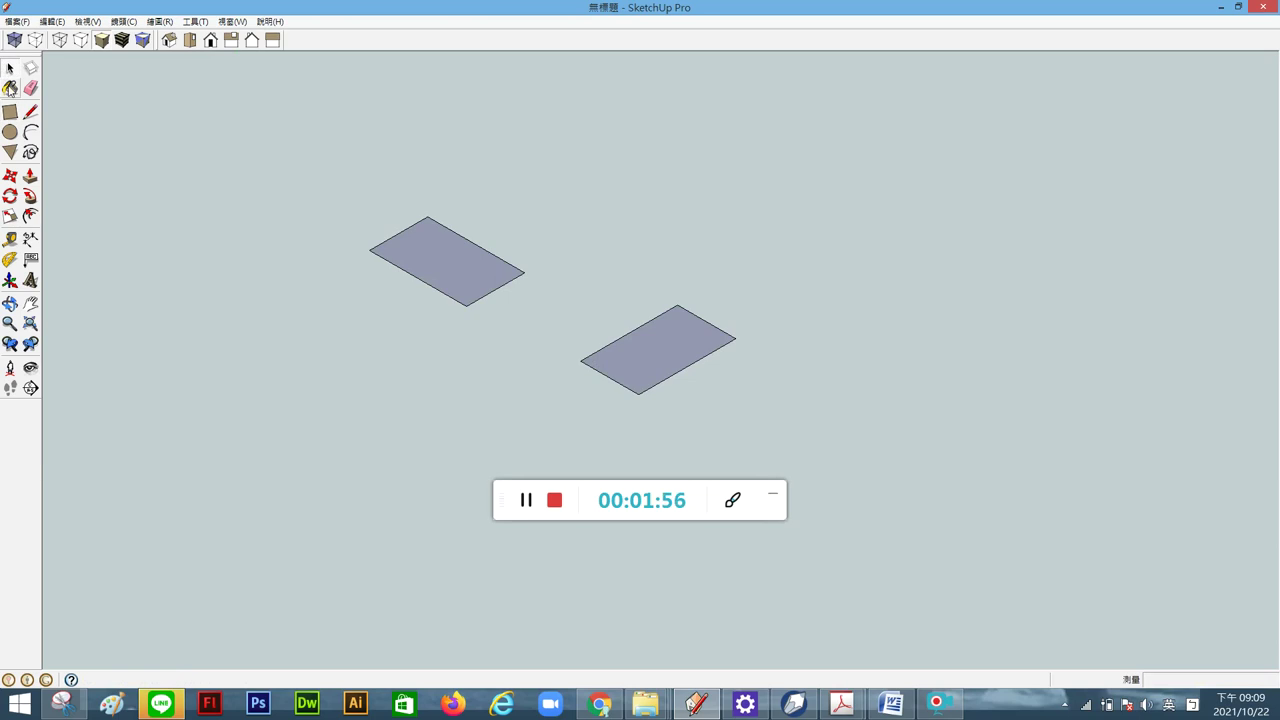
# Step: Push/pull the left rectangle up into a 5" tall box
pyautogui.click(29, 177)
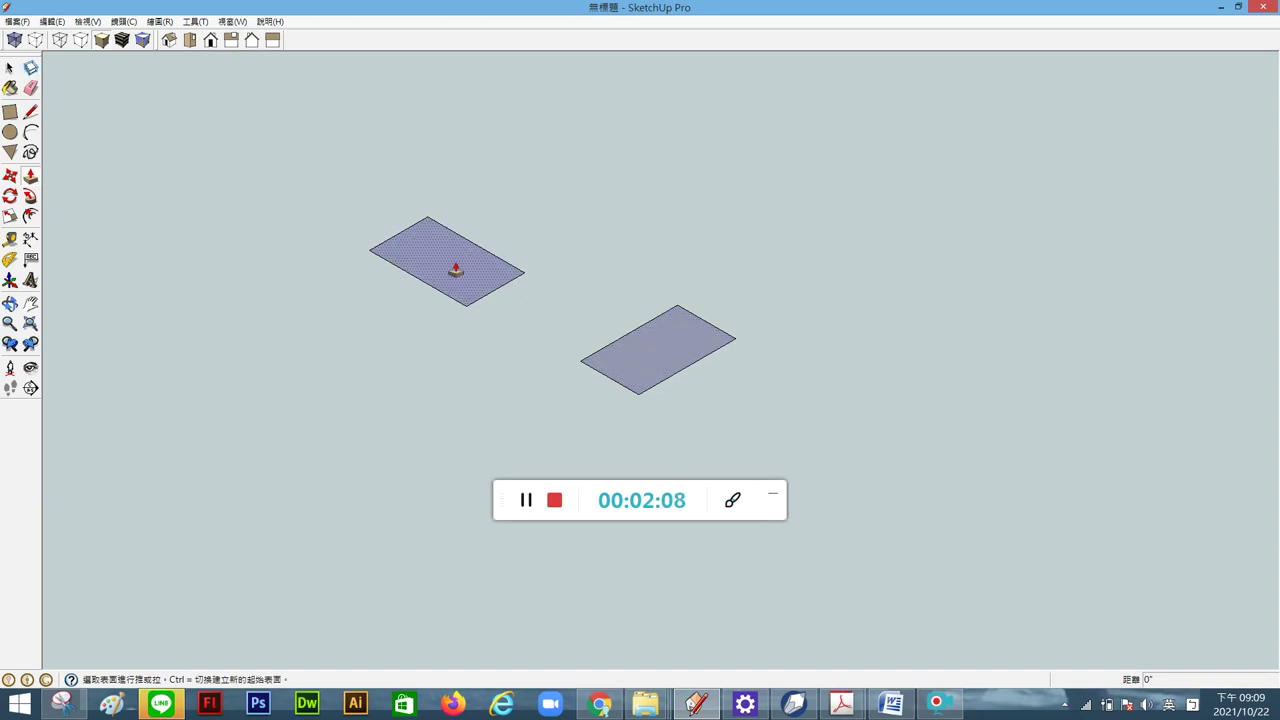
pyautogui.click(455, 270)
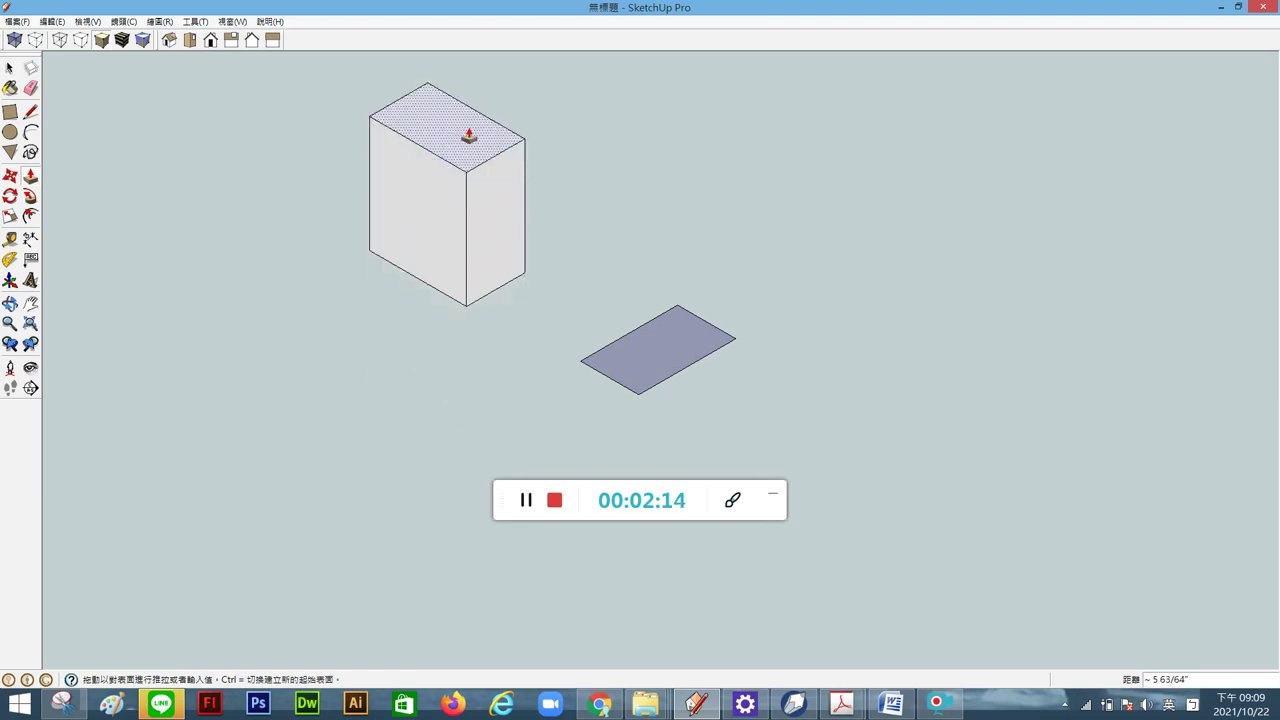
pyautogui.write('5')
pyautogui.press('Escape')
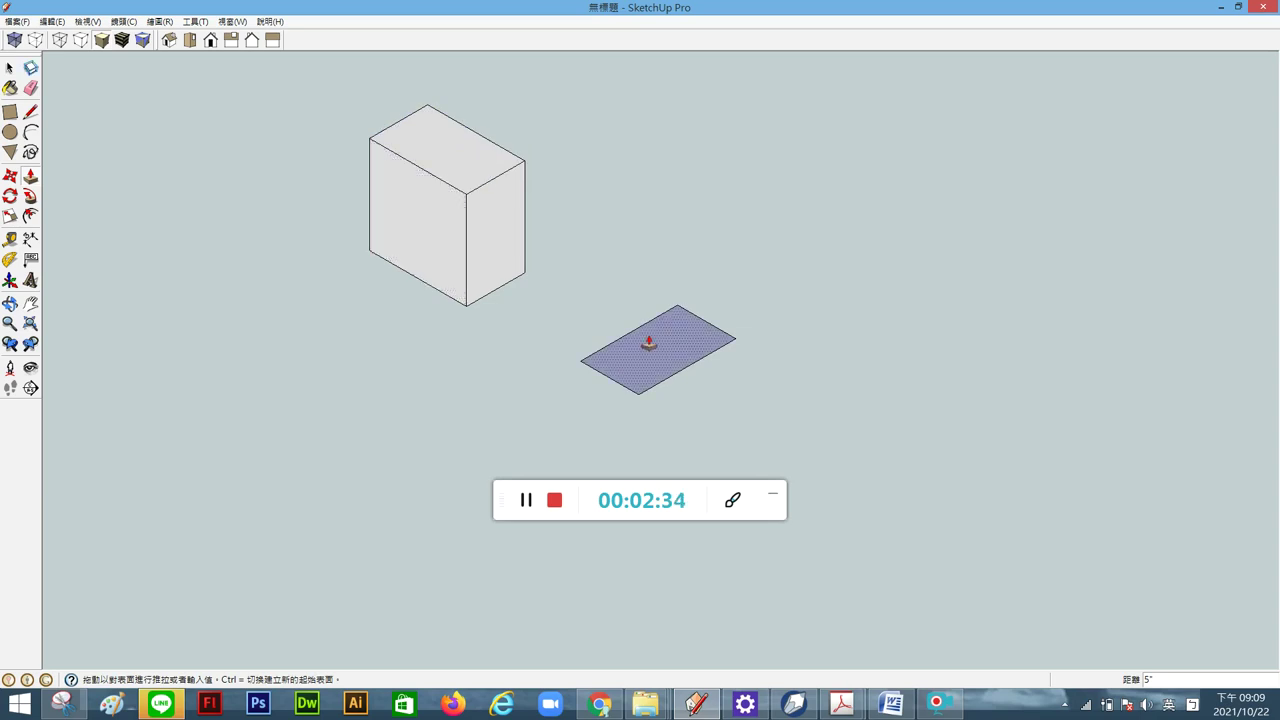
# Step: Raise the right rectangle into a 3" tall box
pyautogui.click(663, 357)
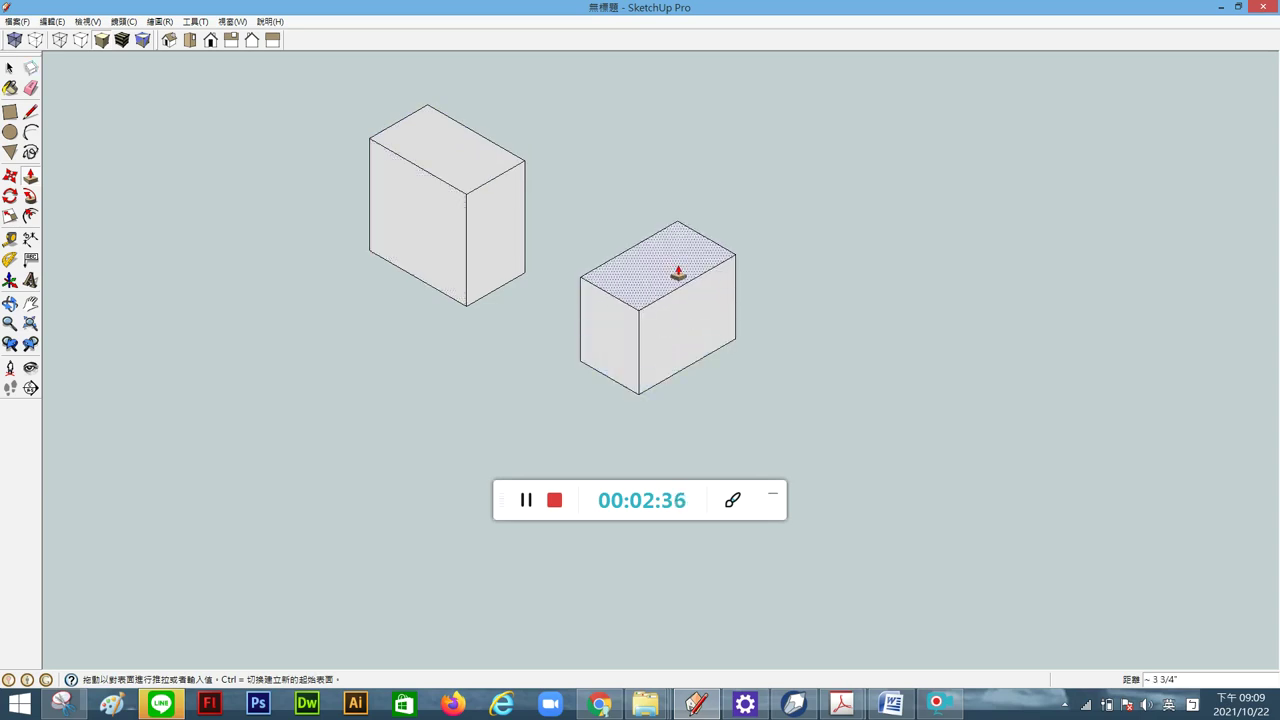
pyautogui.press('Return')
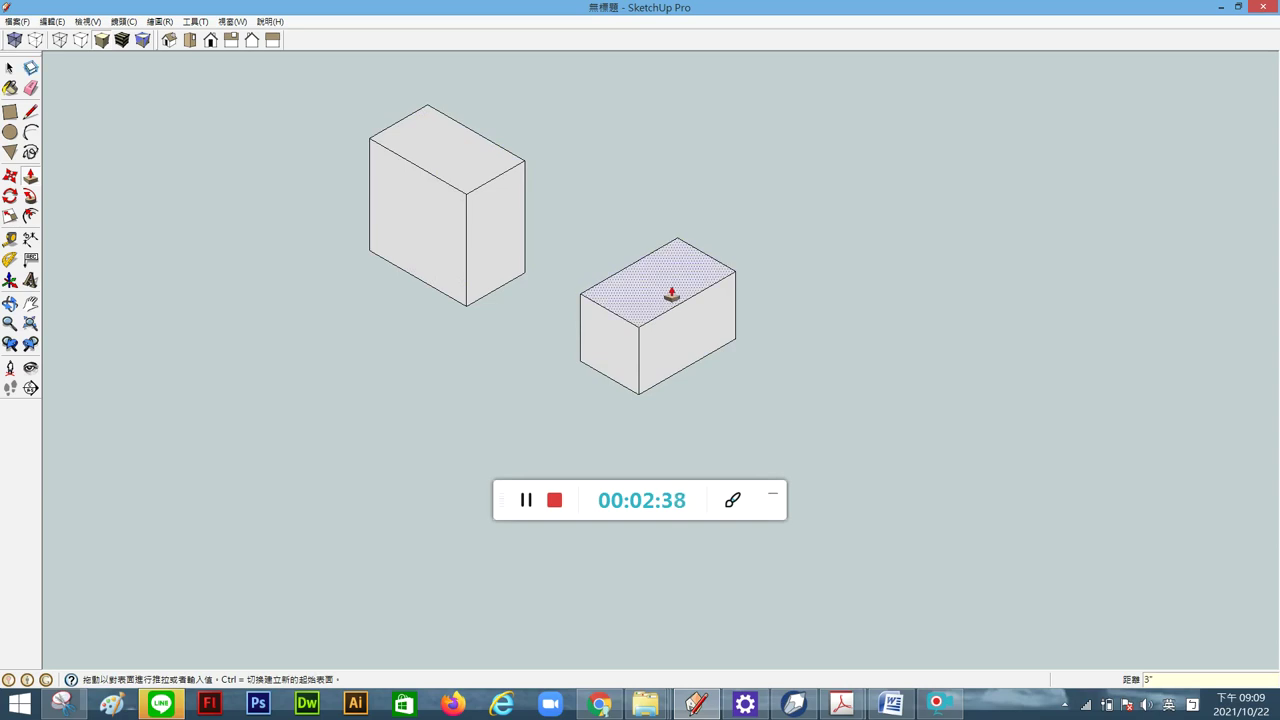
pyautogui.click(10, 68)
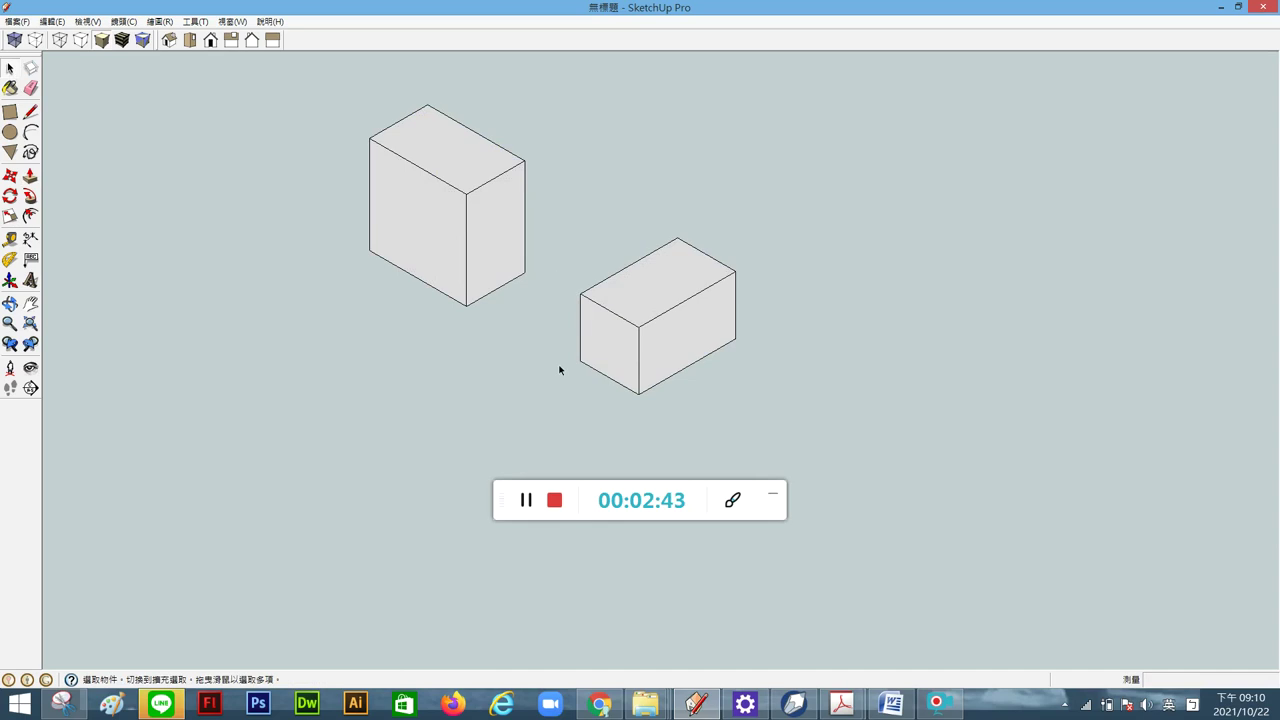
# Step: Delete both boxes from the SketchUp model
pyautogui.tripleClick(460, 251)
pyautogui.press('Delete')
pyautogui.tripleClick(614, 342)
pyautogui.press('Delete')
# Step: Tile CorelDRAW's stepped-block drawing on the right half and SketchUp on the left
pyautogui.click(794, 704)
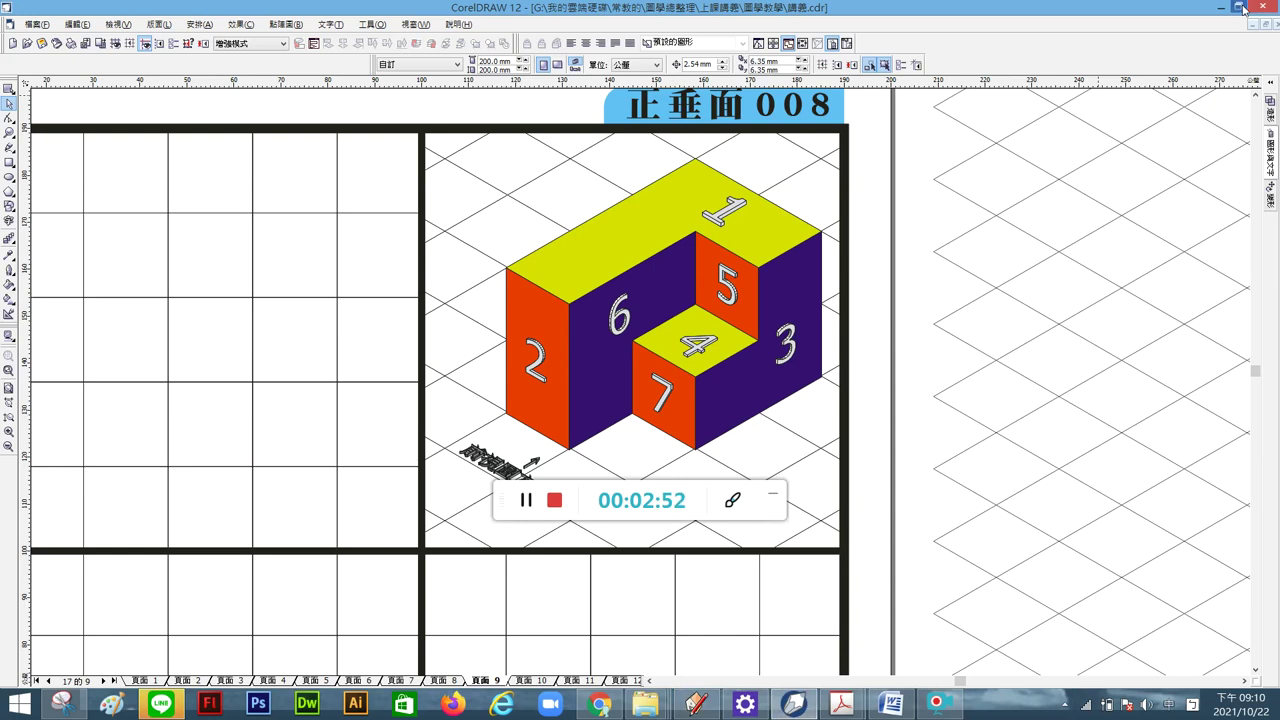
pyautogui.click(1240, 8)
pyautogui.moveTo(785, 96); pyautogui.dragTo(1279, 105)
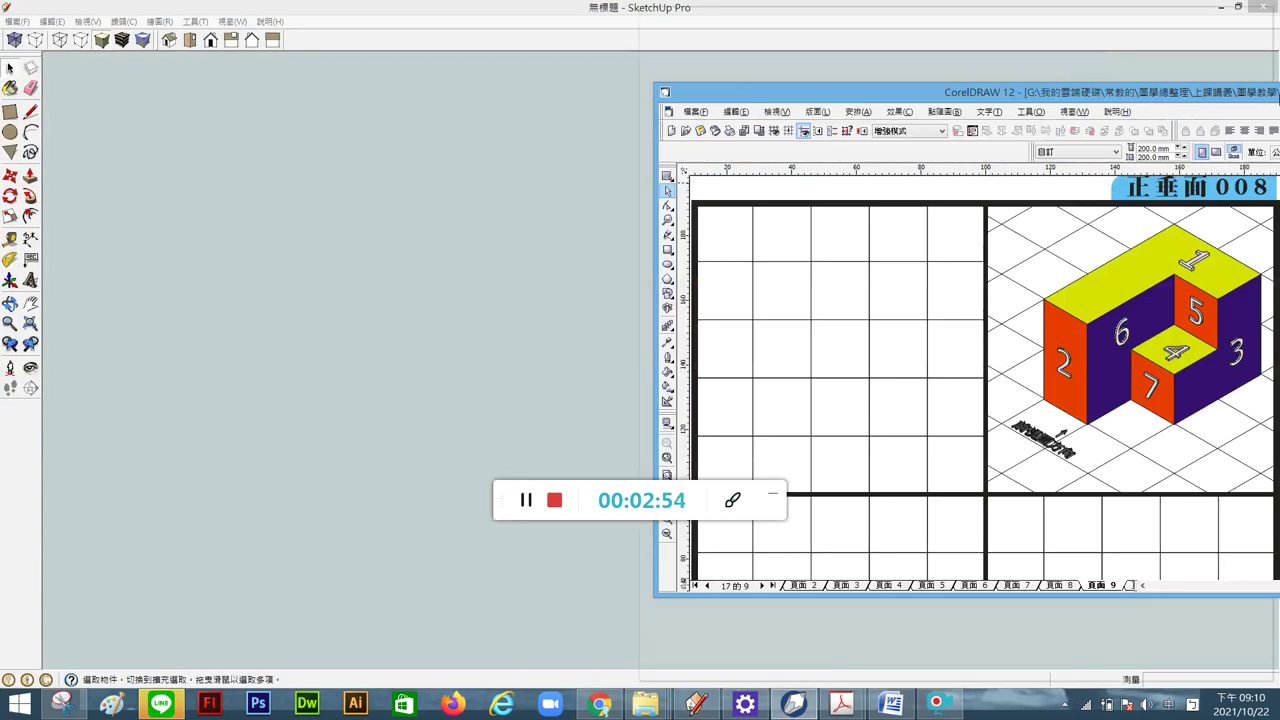
pyautogui.click(505, 200)
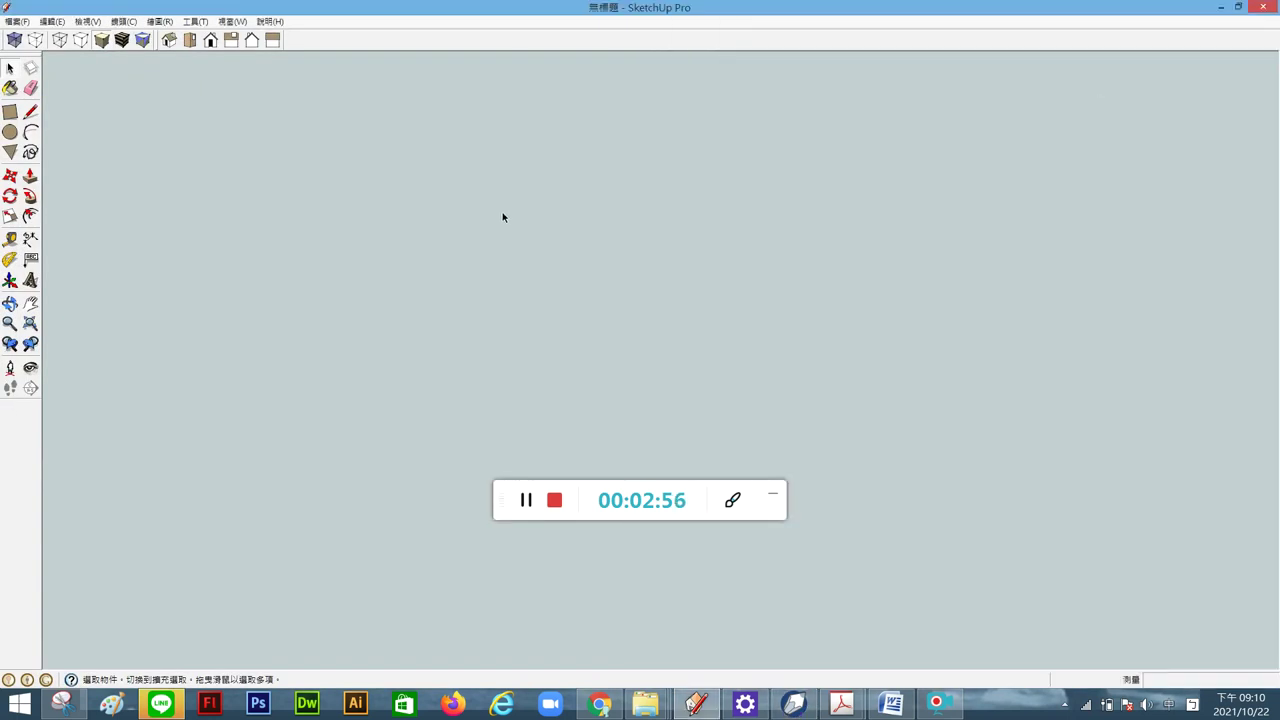
pyautogui.click(1237, 8)
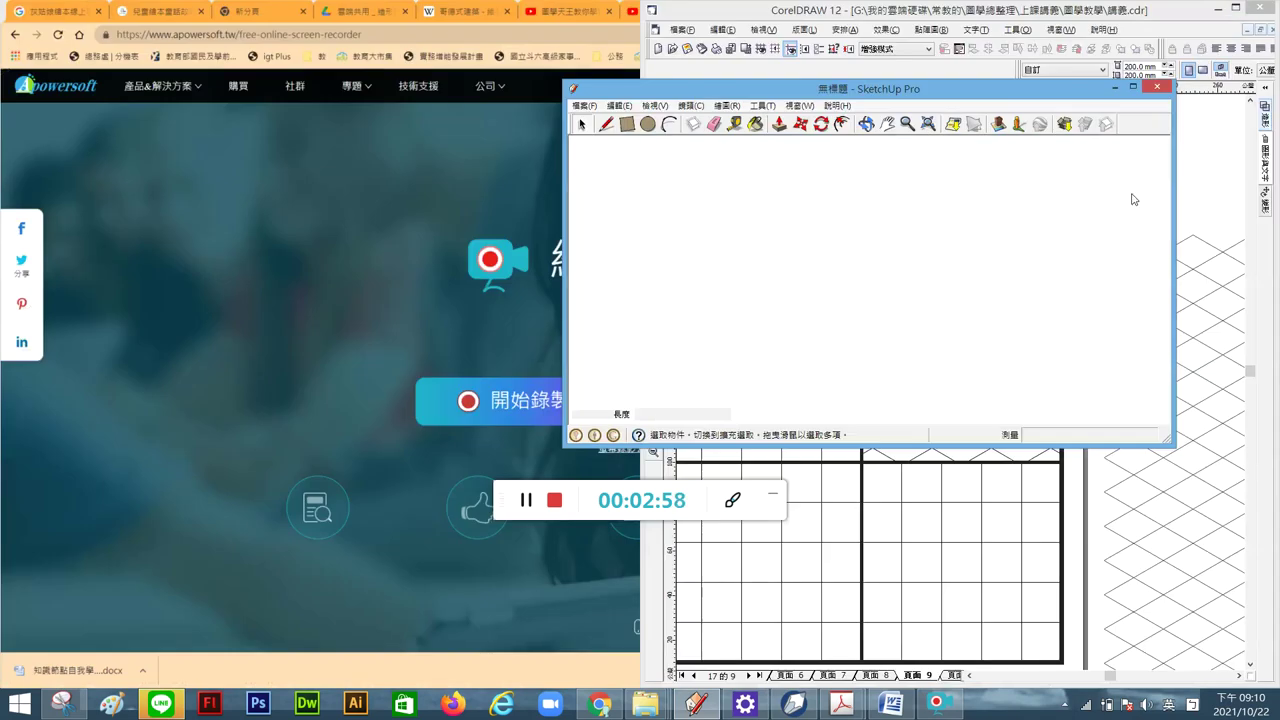
pyautogui.moveTo(1040, 103); pyautogui.dragTo(3, 130)
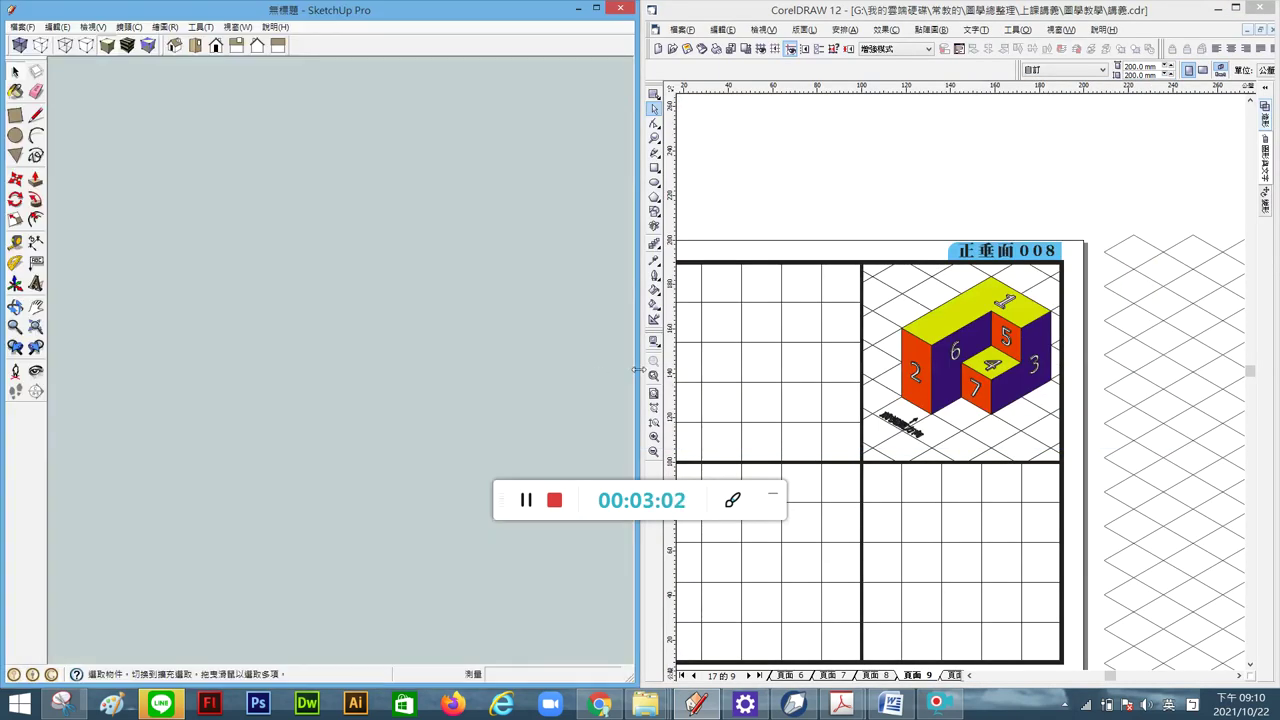
pyautogui.moveTo(637, 370); pyautogui.dragTo(798, 370)
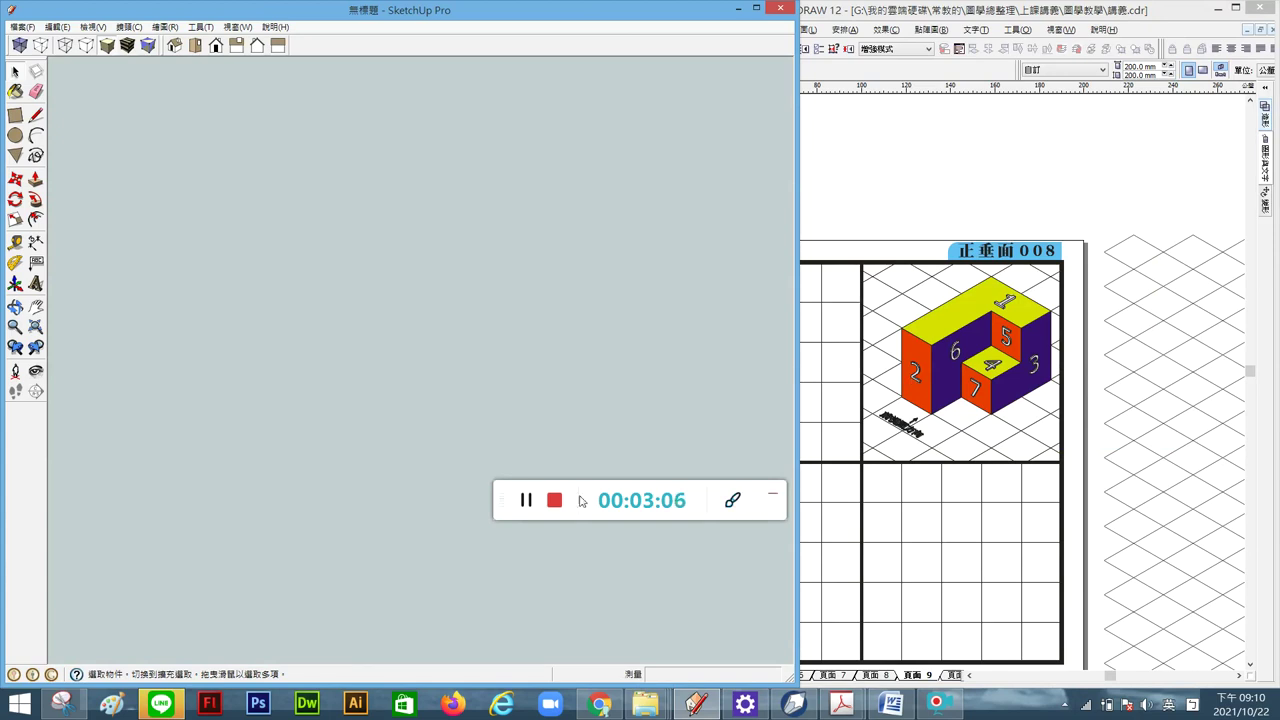
pyautogui.moveTo(500, 487); pyautogui.dragTo(409, 607)
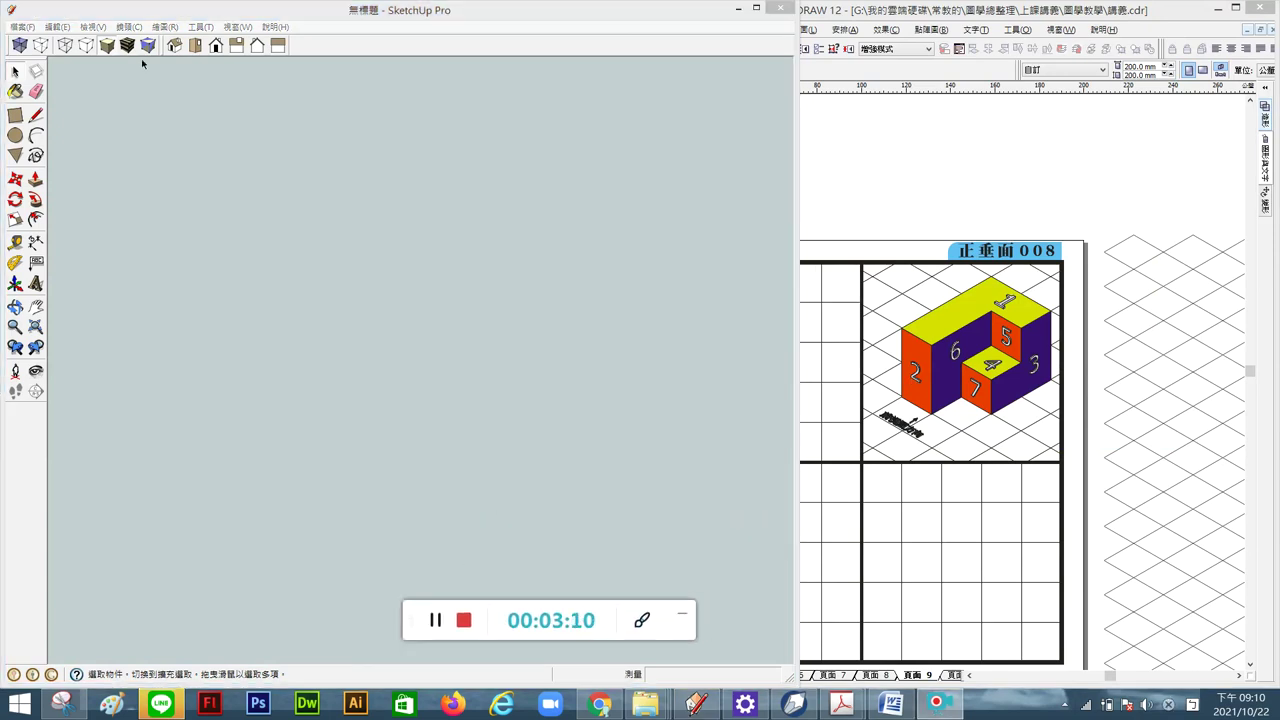
# Step: Switch the empty model to the standard Iso view showing all three axes
pyautogui.click(182, 51)
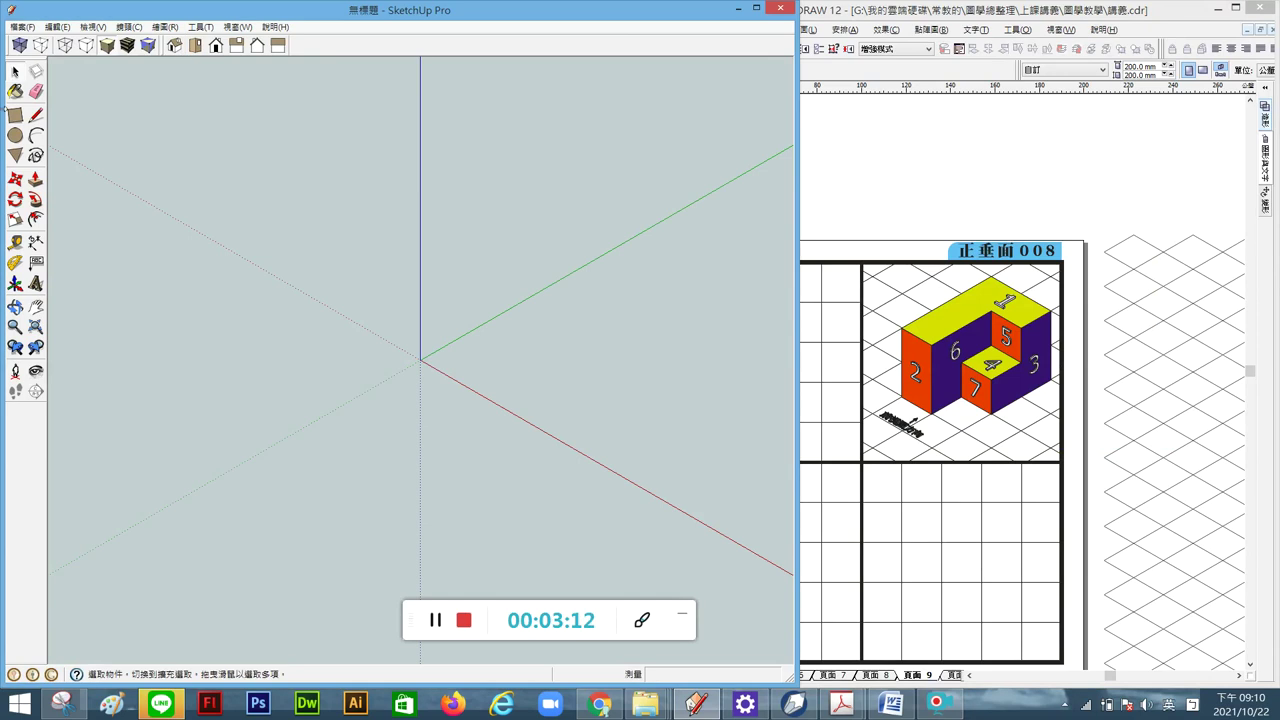
pyautogui.click(15, 116)
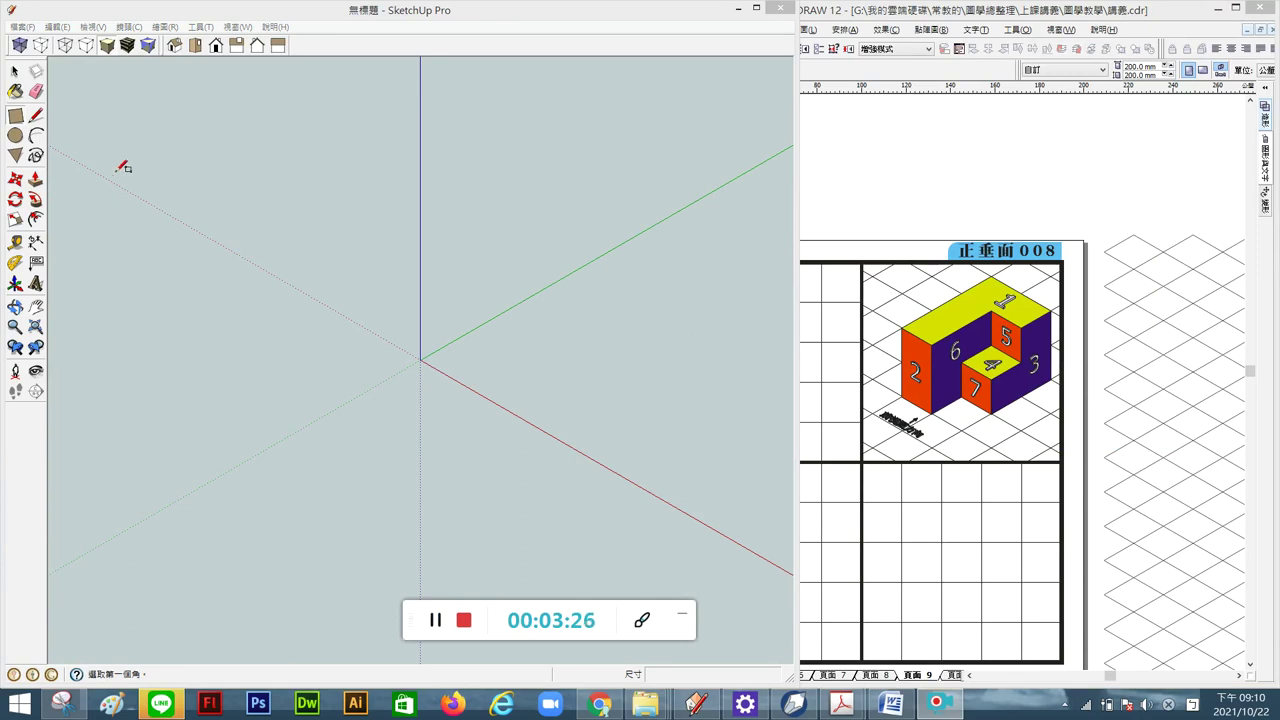
pyautogui.click(36, 118)
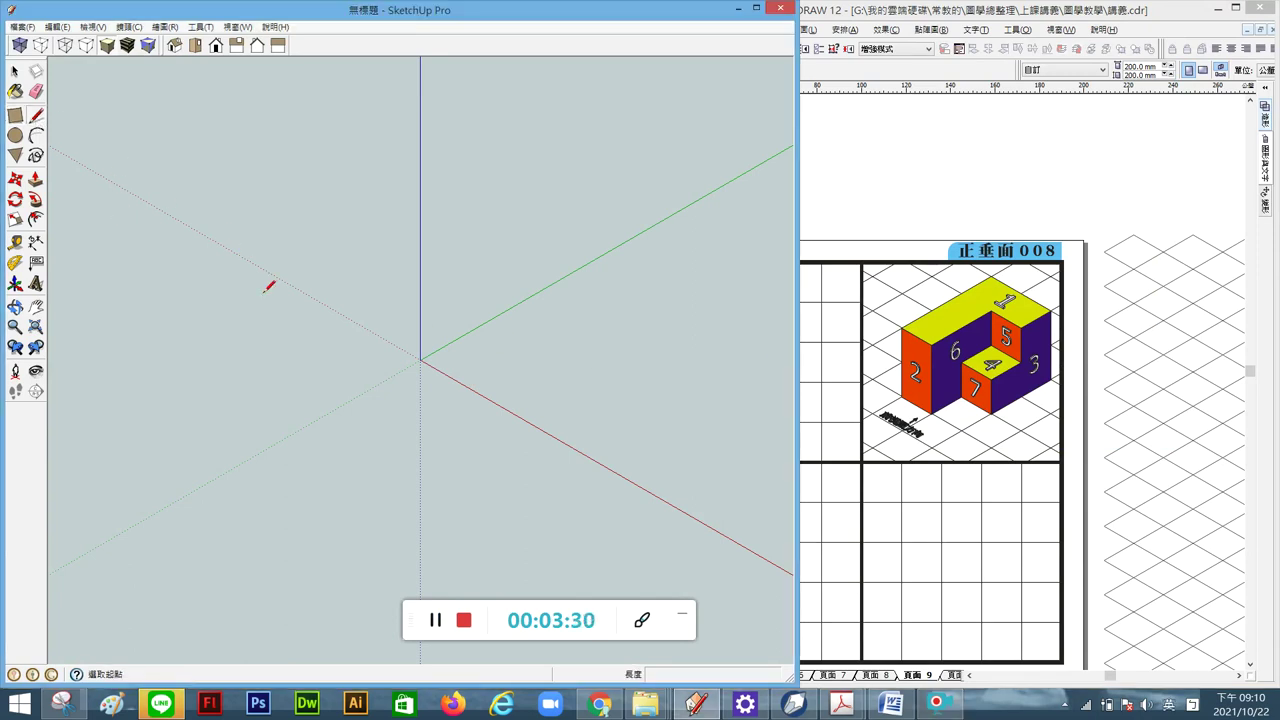
pyautogui.click(426, 342)
pyautogui.click(457, 324)
pyautogui.click(520, 337)
pyautogui.click(547, 410)
pyautogui.click(457, 437)
pyautogui.click(426, 397)
pyautogui.click(505, 355)
pyautogui.click(580, 397)
pyautogui.click(558, 474)
pyautogui.click(510, 468)
pyautogui.click(420, 360)
pyautogui.click(362, 360)
pyautogui.click(328, 381)
pyautogui.click(362, 446)
pyautogui.click(477, 380)
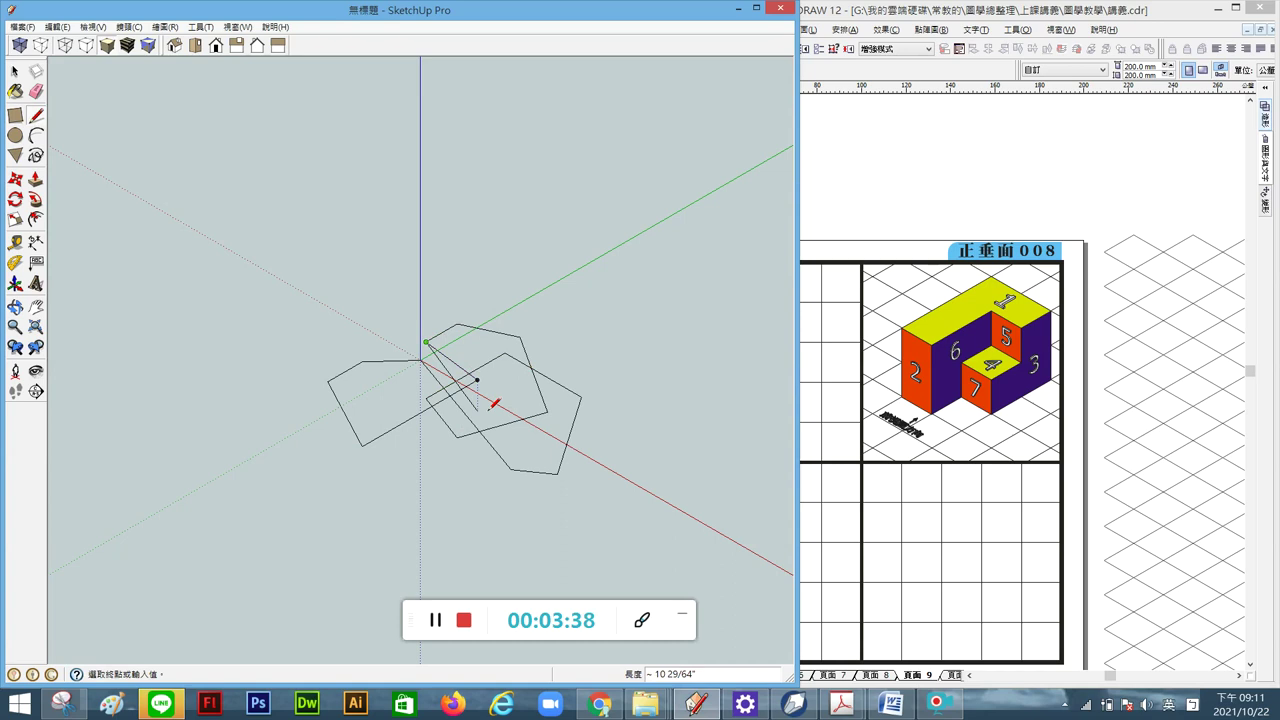
pyautogui.moveTo(488, 420)
pyautogui.mouseDown(button='middle')
pyautogui.moveTo(560, 277)
pyautogui.moveTo(454, 163)
pyautogui.moveTo(277, 291)
pyautogui.moveTo(322, 493)
pyautogui.moveTo(540, 409)
pyautogui.moveTo(583, 297)
pyautogui.moveTo(506, 283)
pyautogui.moveTo(336, 424)
pyautogui.moveTo(474, 517)
pyautogui.moveTo(631, 249)
pyautogui.moveTo(471, 117)
pyautogui.moveTo(232, 136)
pyautogui.moveTo(197, 331)
pyautogui.moveTo(597, 483)
pyautogui.moveTo(626, 360)
pyautogui.moveTo(316, 532)
pyautogui.moveTo(631, 331)
pyautogui.moveTo(417, 197)
pyautogui.moveTo(651, 469)
pyautogui.moveTo(667, 311)
pyautogui.moveTo(601, 322)
pyautogui.mouseUp(button='middle')
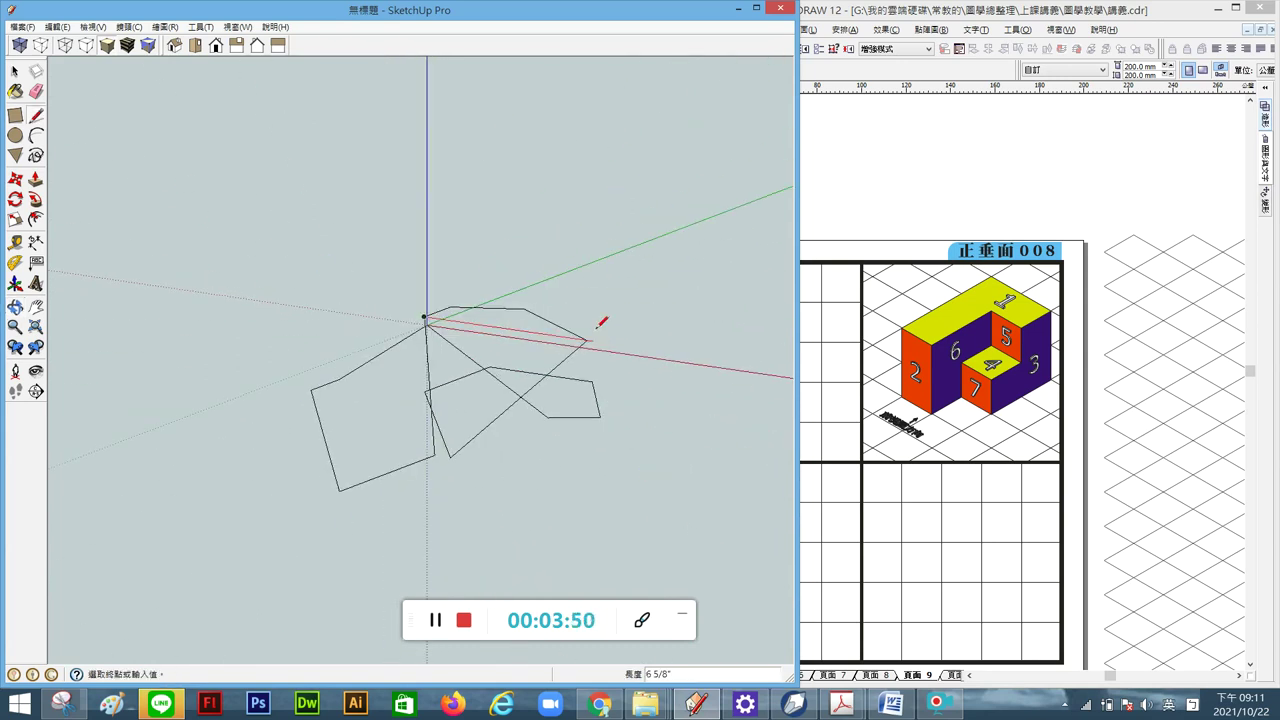
pyautogui.hotkey('ctrl', 'z')
pyautogui.hotkey('ctrl', 'z')
pyautogui.hotkey('ctrl', 'z')
pyautogui.hotkey('ctrl', 'z')
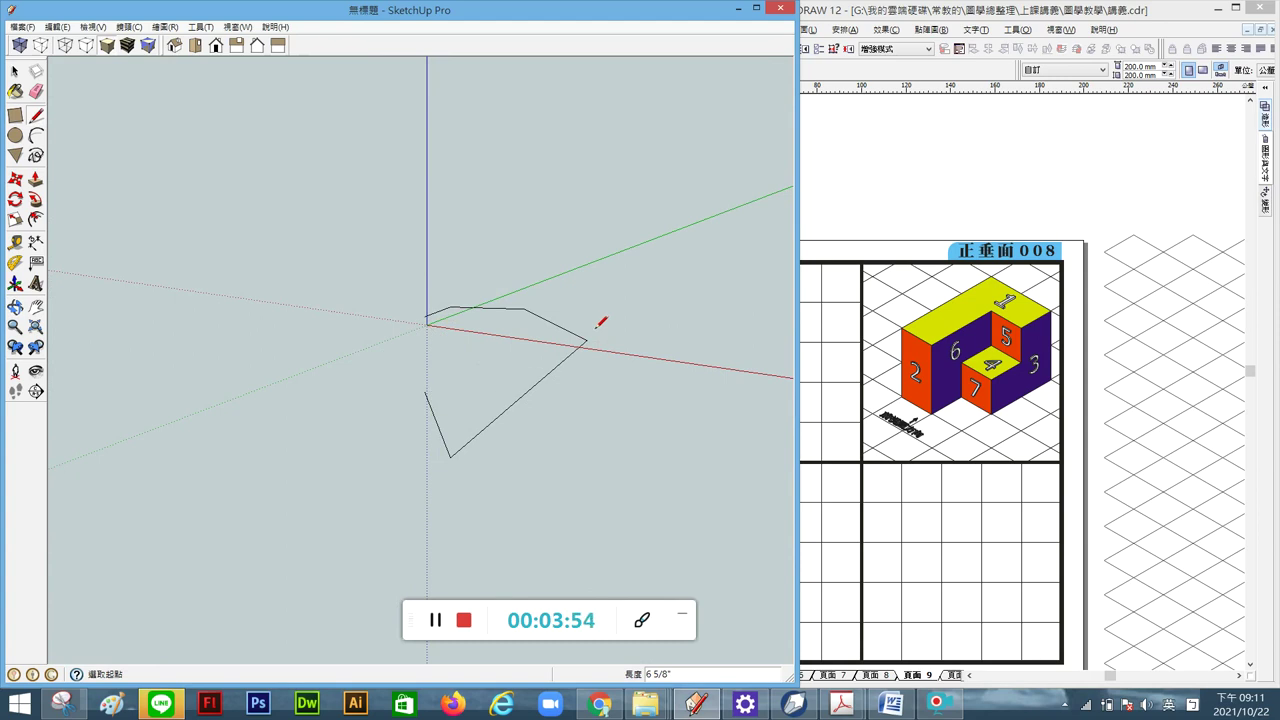
pyautogui.hotkey('ctrl', 'z')
pyautogui.hotkey('ctrl', 'z')
pyautogui.hotkey('ctrl', 'z')
pyautogui.hotkey('ctrl', 'z')
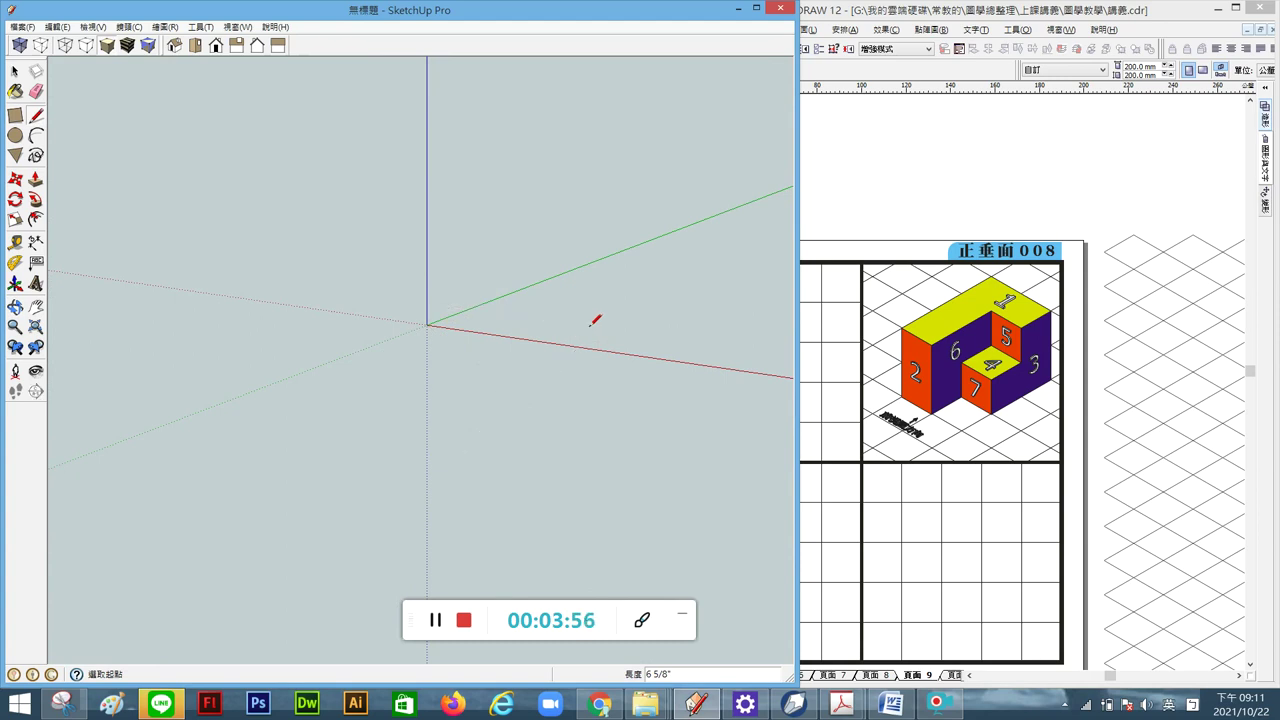
pyautogui.click(174, 45)
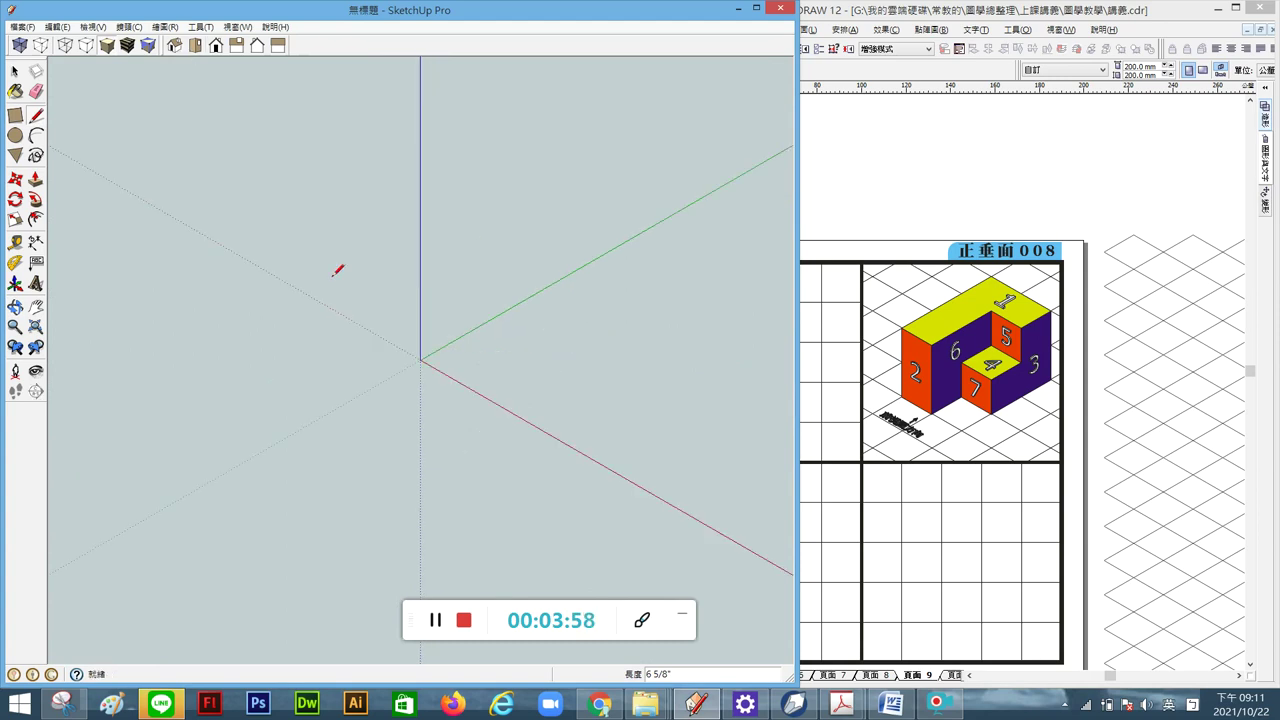
# Step: Trace a closed four-sided rectangle face with lines beside the origin
pyautogui.click(502, 360)
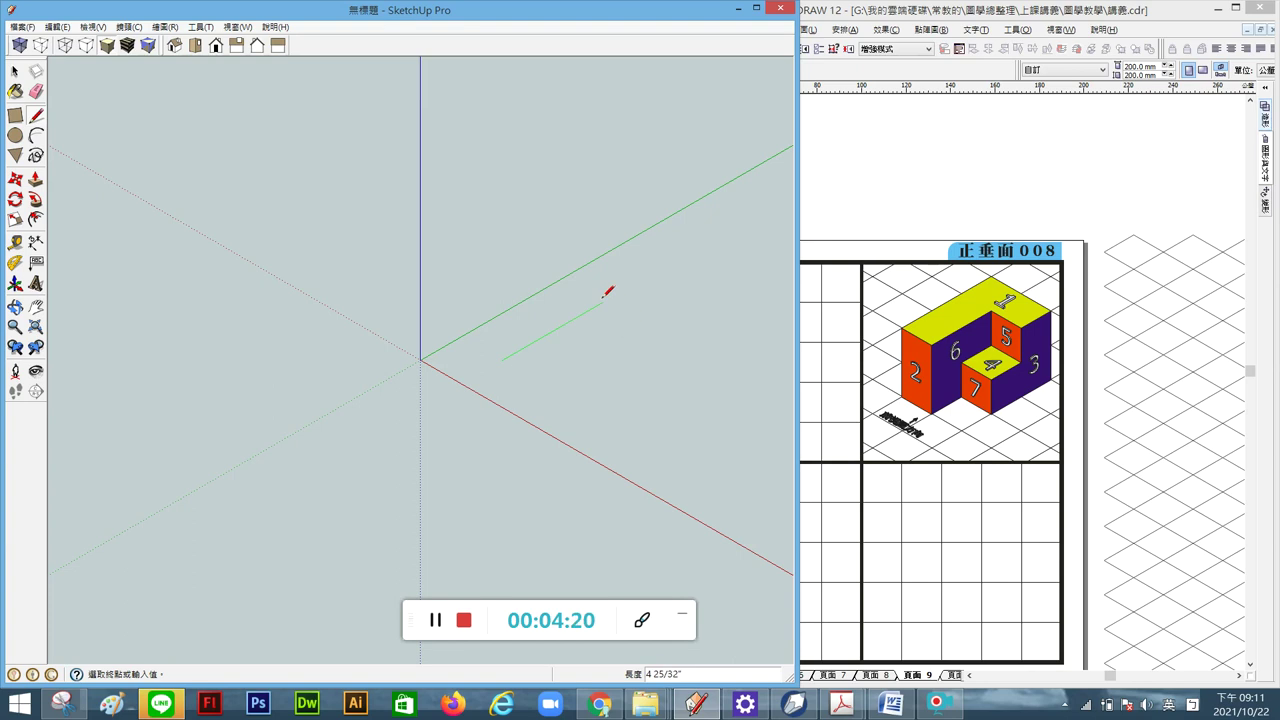
pyautogui.click(601, 302)
pyautogui.click(652, 332)
pyautogui.click(553, 390)
pyautogui.click(502, 359)
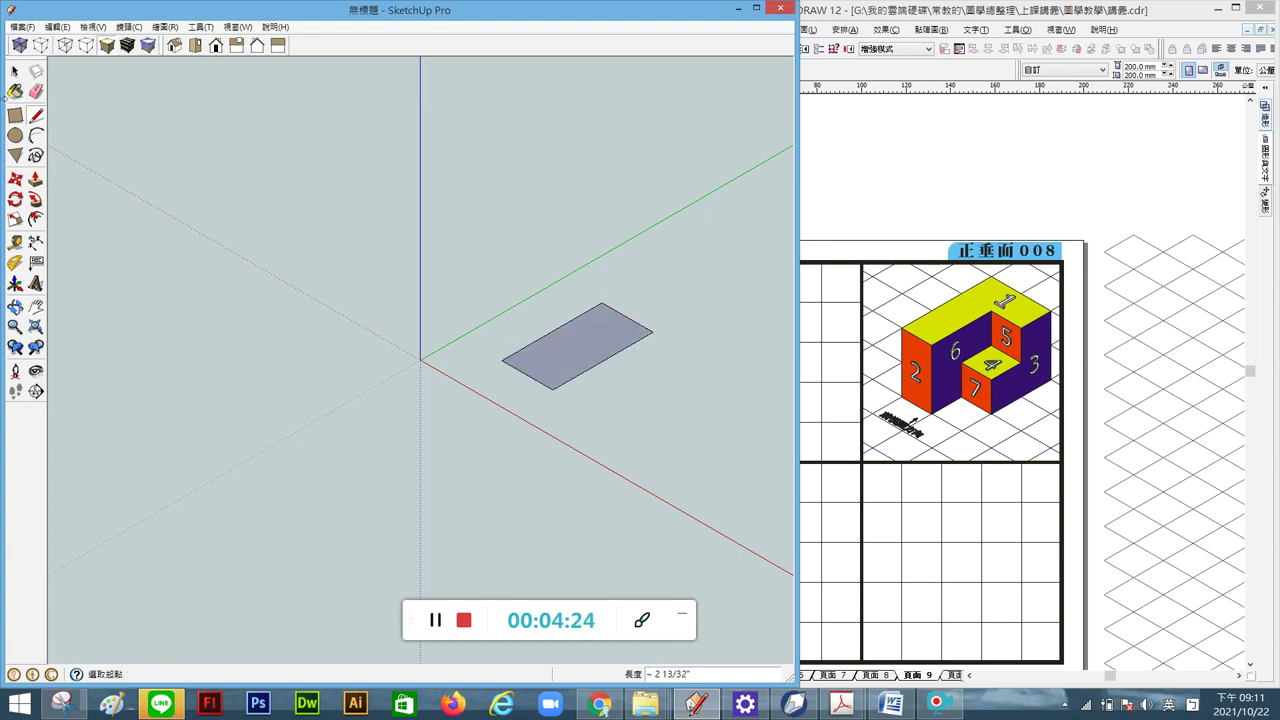
# Step: Window-select the traced rectangle face and delete it
pyautogui.press('space')
pyautogui.moveTo(479, 272); pyautogui.dragTo(747, 461)
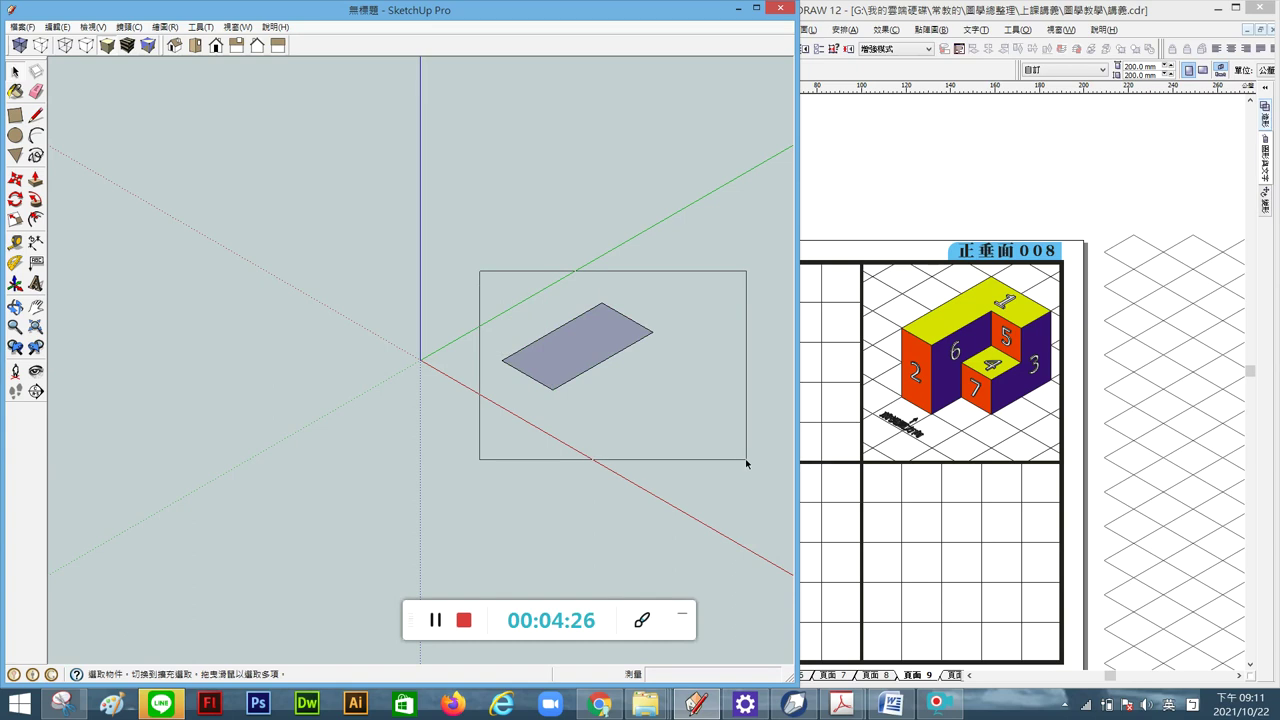
pyautogui.press('Delete')
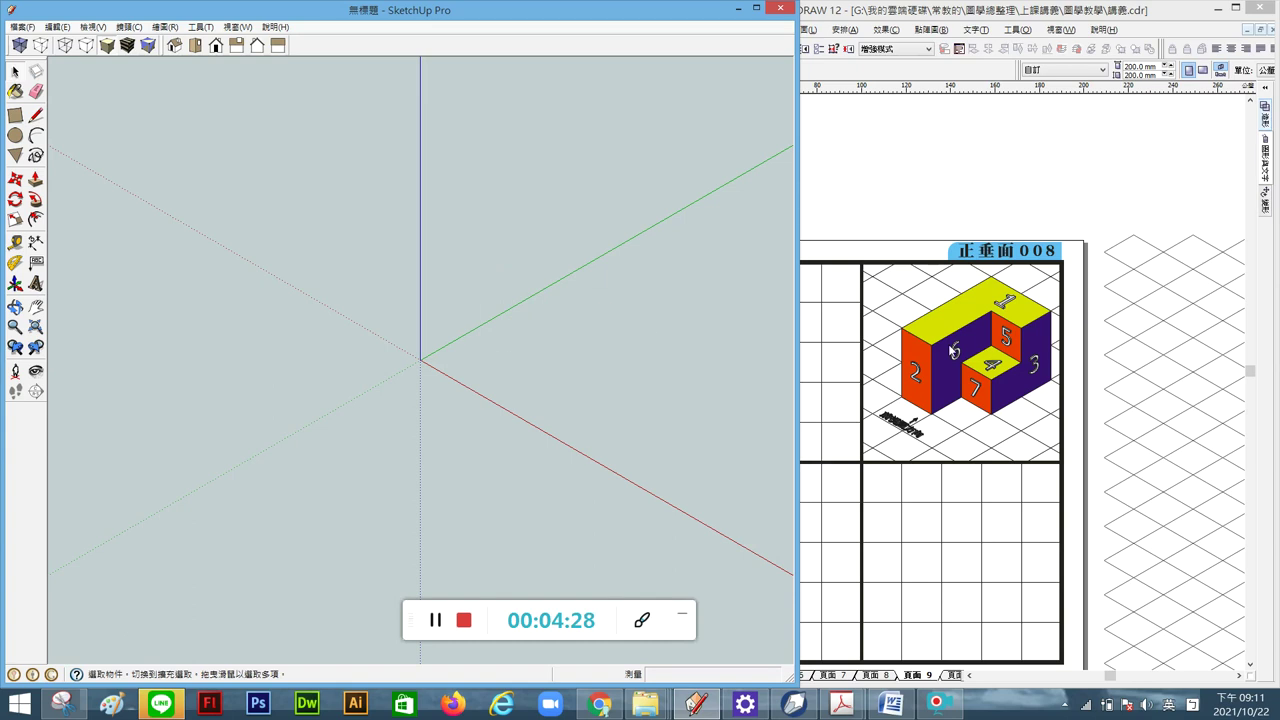
# Step: Draw a 2 by 3 rectangle on the ground beside the origin
pyautogui.click(15, 115)
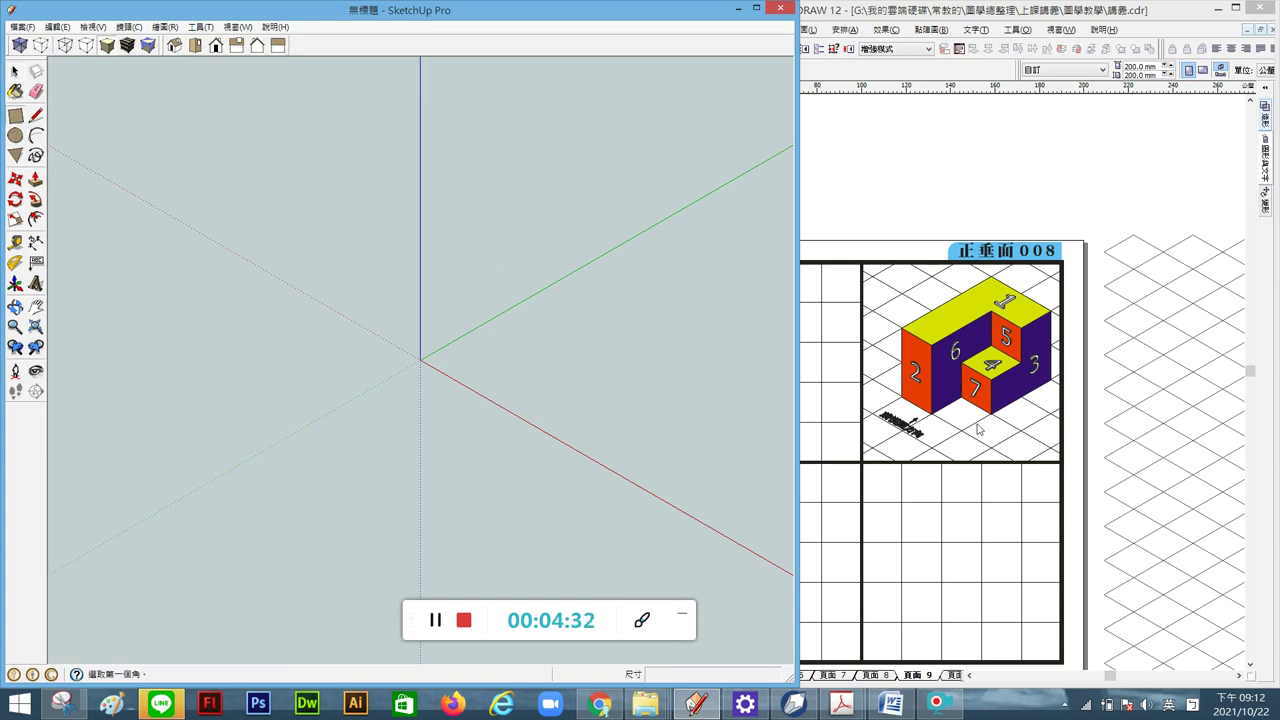
pyautogui.click(506, 366)
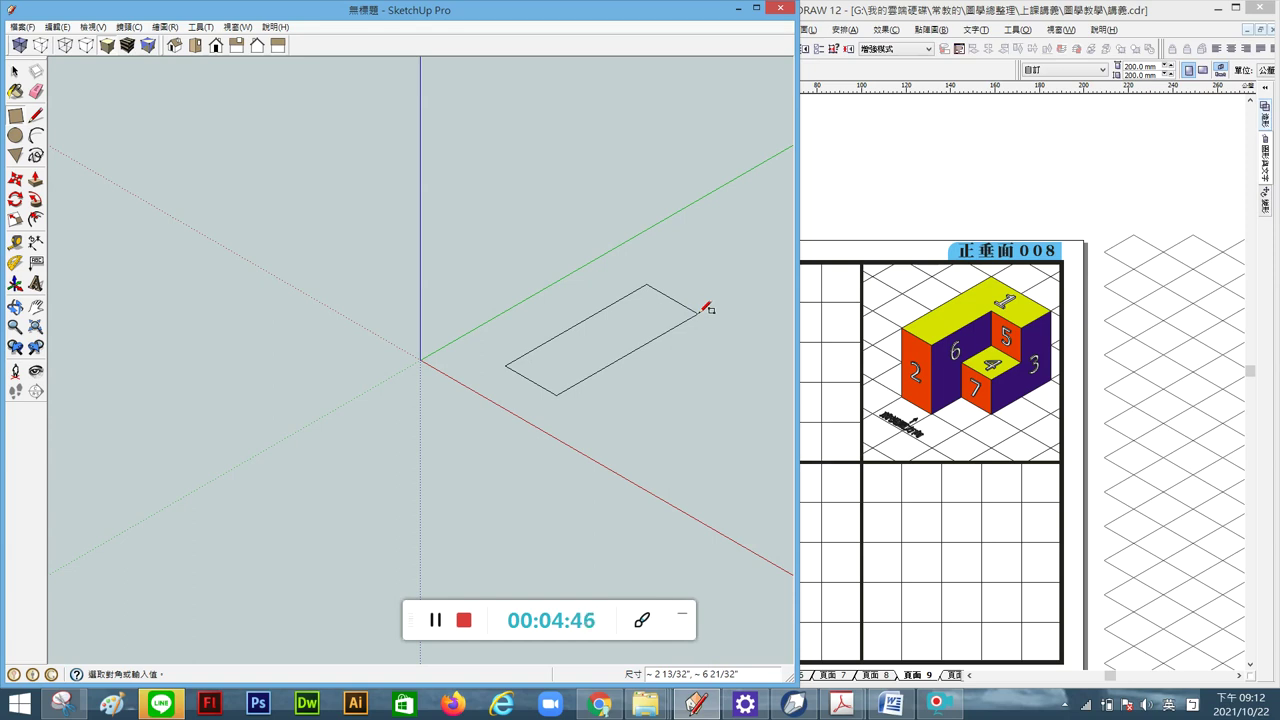
pyautogui.write('2,')
pyautogui.write('3')
pyautogui.press('Return')
pyautogui.scroll(2, 557, 385)
pyautogui.scroll(2, 557, 385)
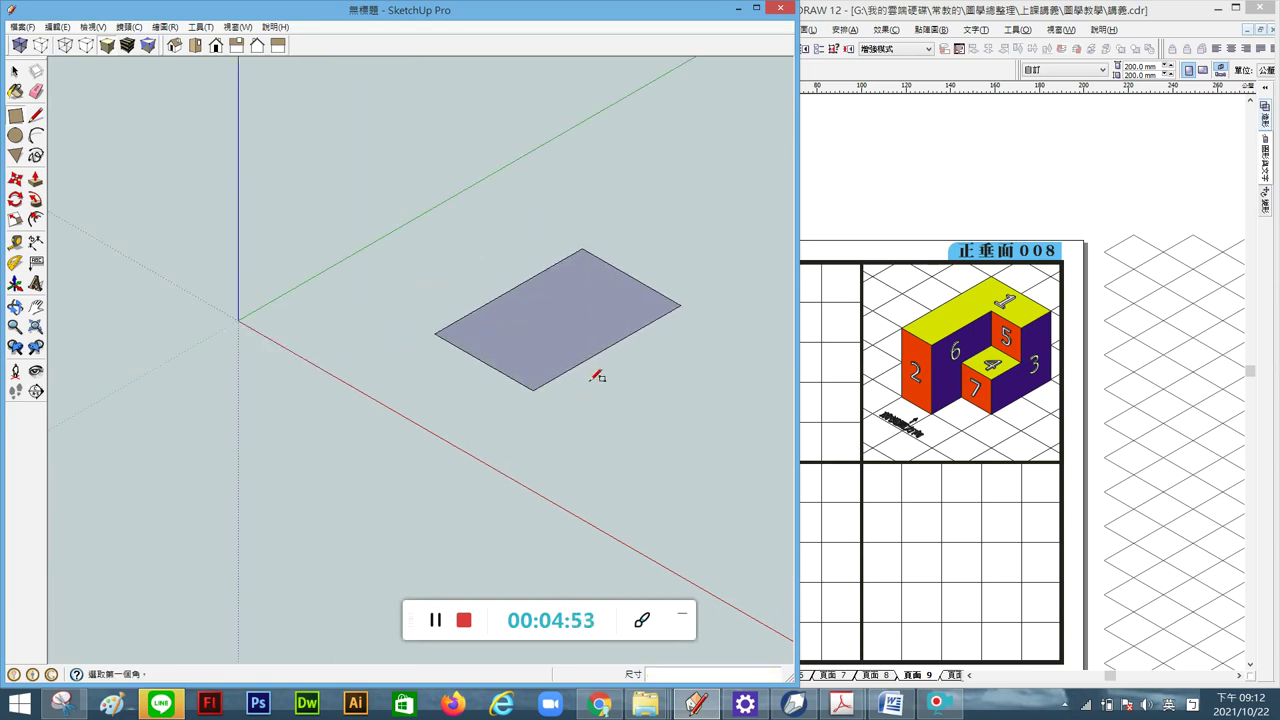
# Step: Push/pull the rectangle up into a block 2" tall
pyautogui.click(35, 179)
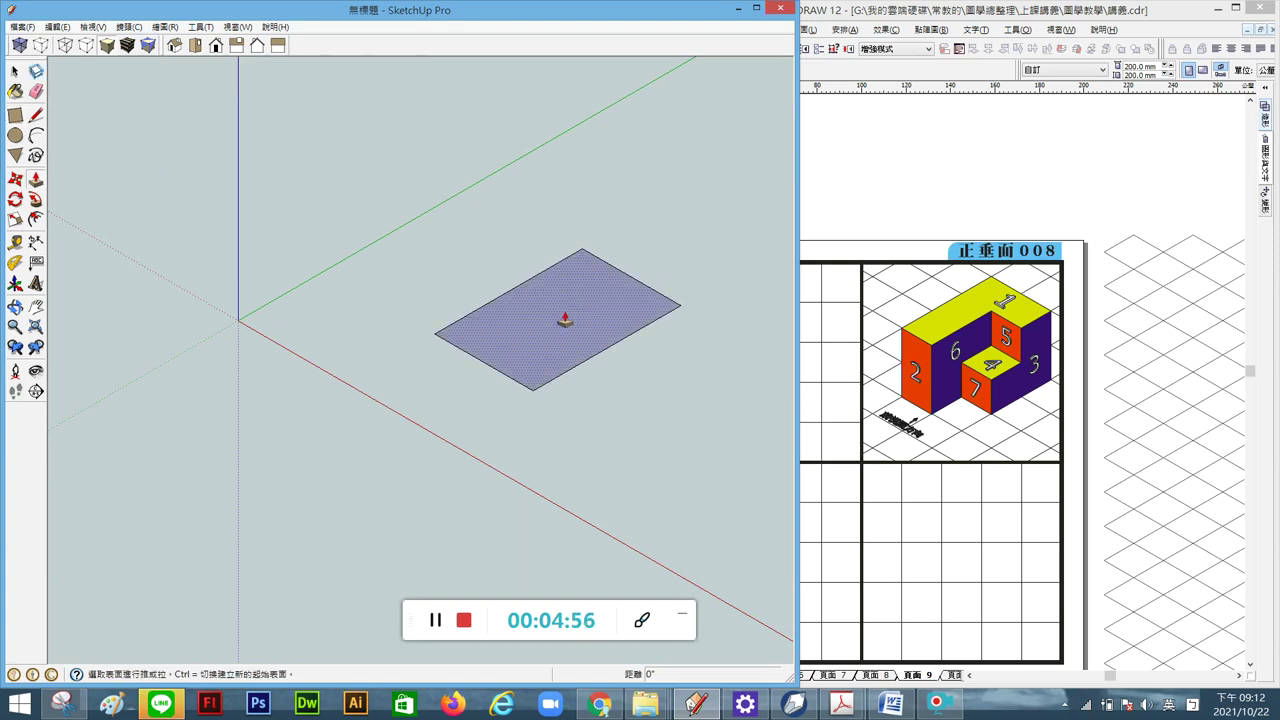
pyautogui.click(577, 332)
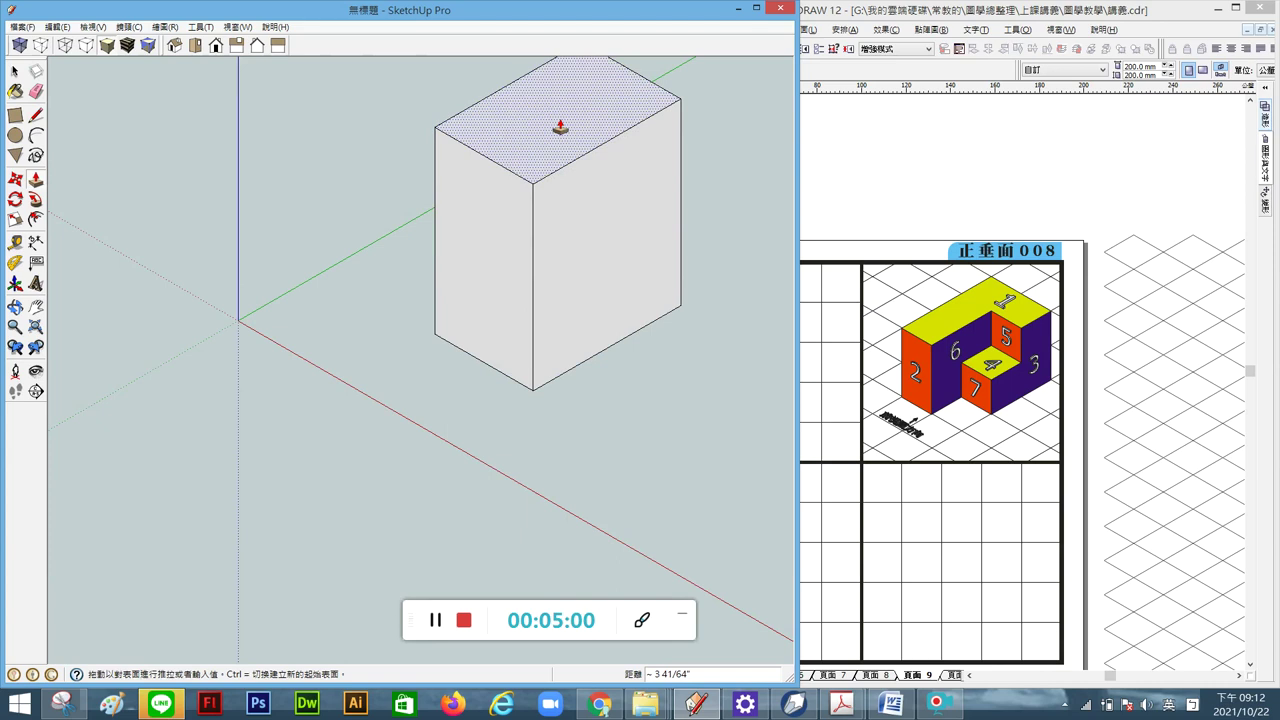
pyautogui.write('2')
pyautogui.press('Return')
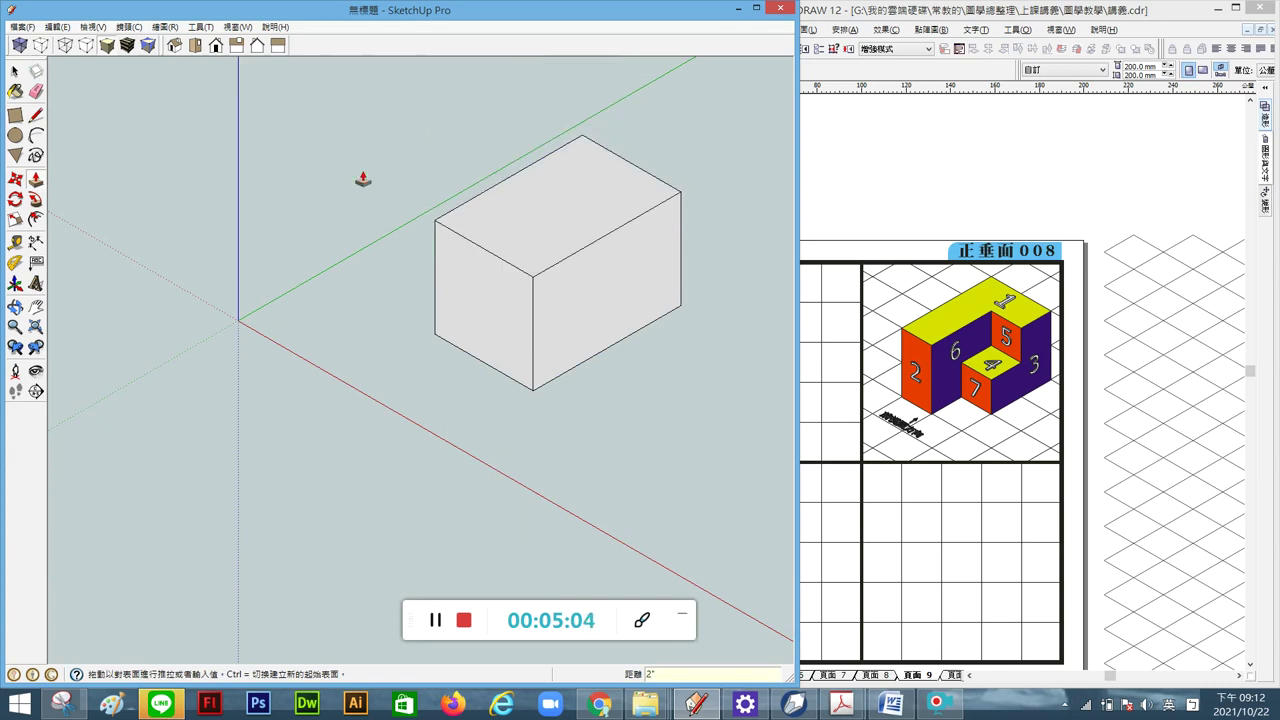
pyautogui.click(37, 117)
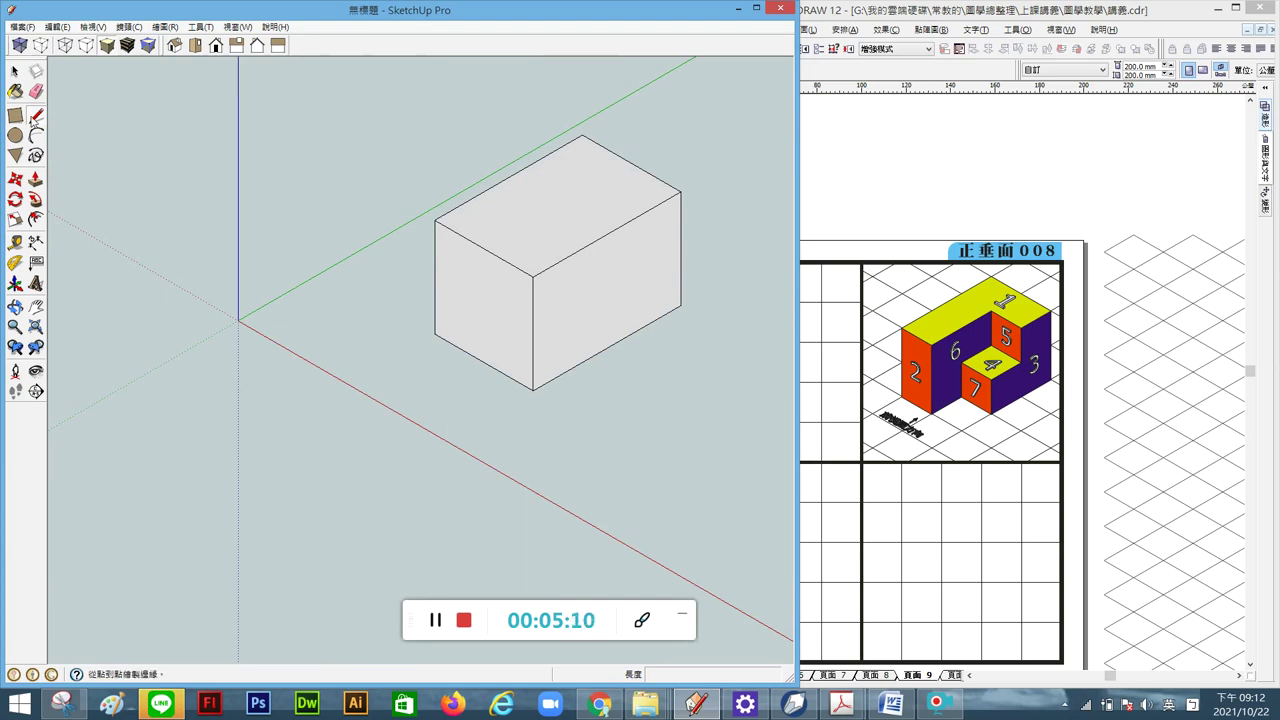
# Step: Draw two 1" lines on the block's top, cutting off a square at the front corner
pyautogui.scroll(1, 500, 257)
pyautogui.scroll(1, 500, 259)
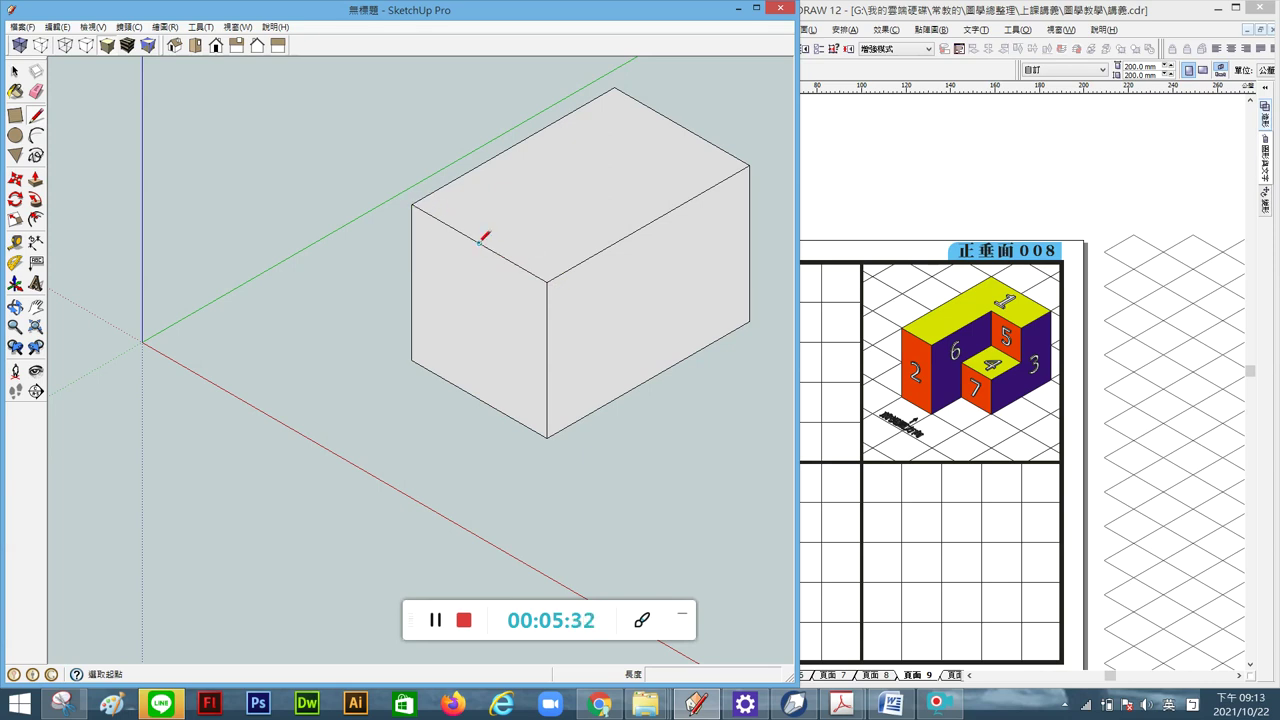
pyautogui.click(480, 242)
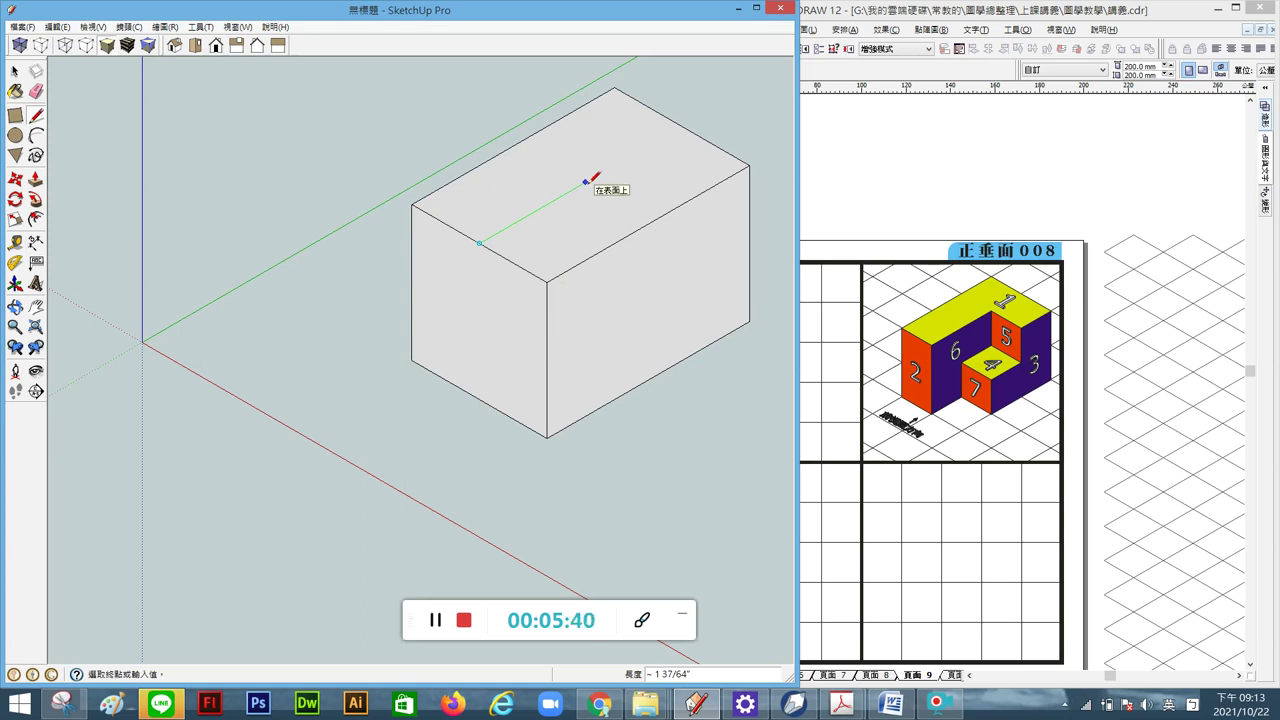
pyautogui.write('1')
pyautogui.press('Return')
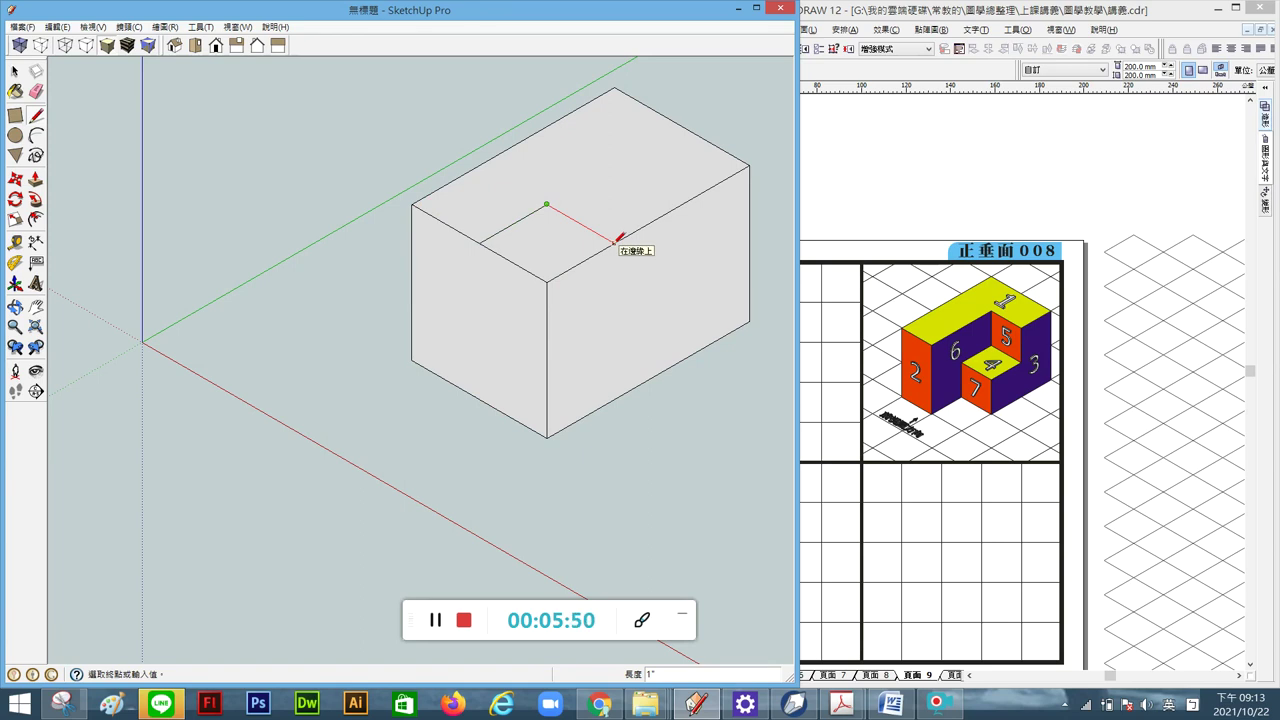
pyautogui.click(614, 242)
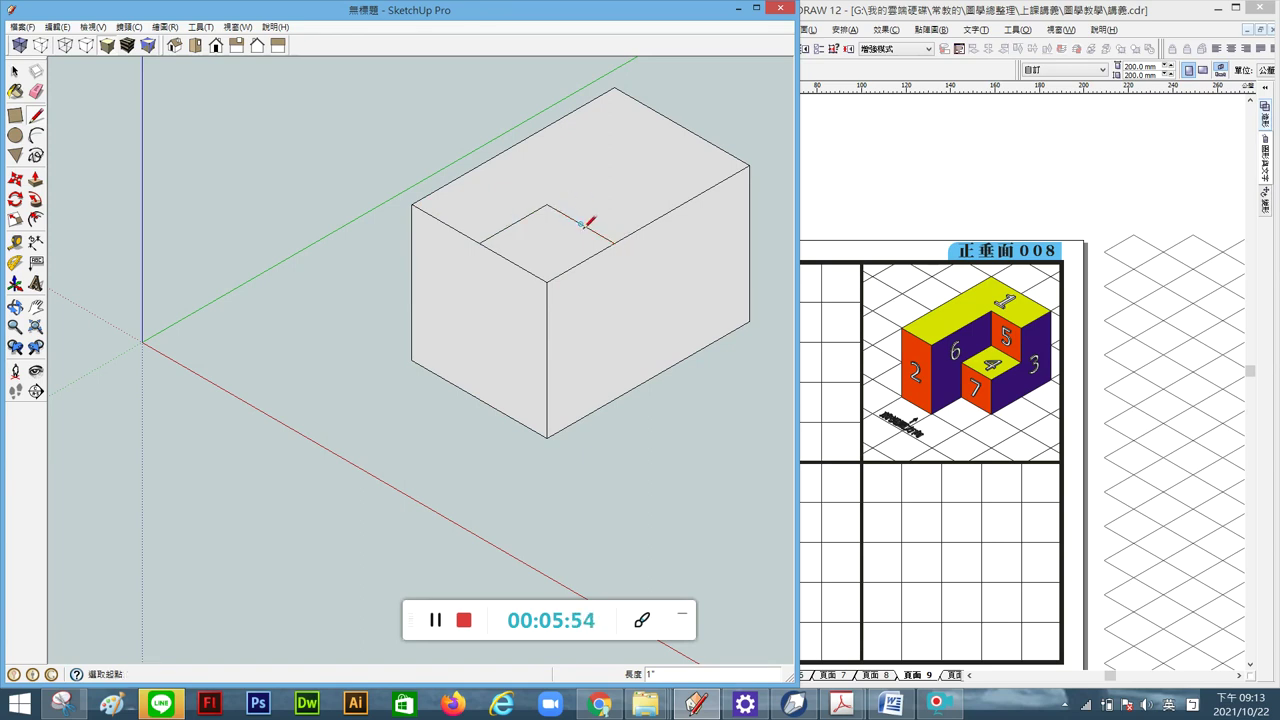
pyautogui.click(36, 179)
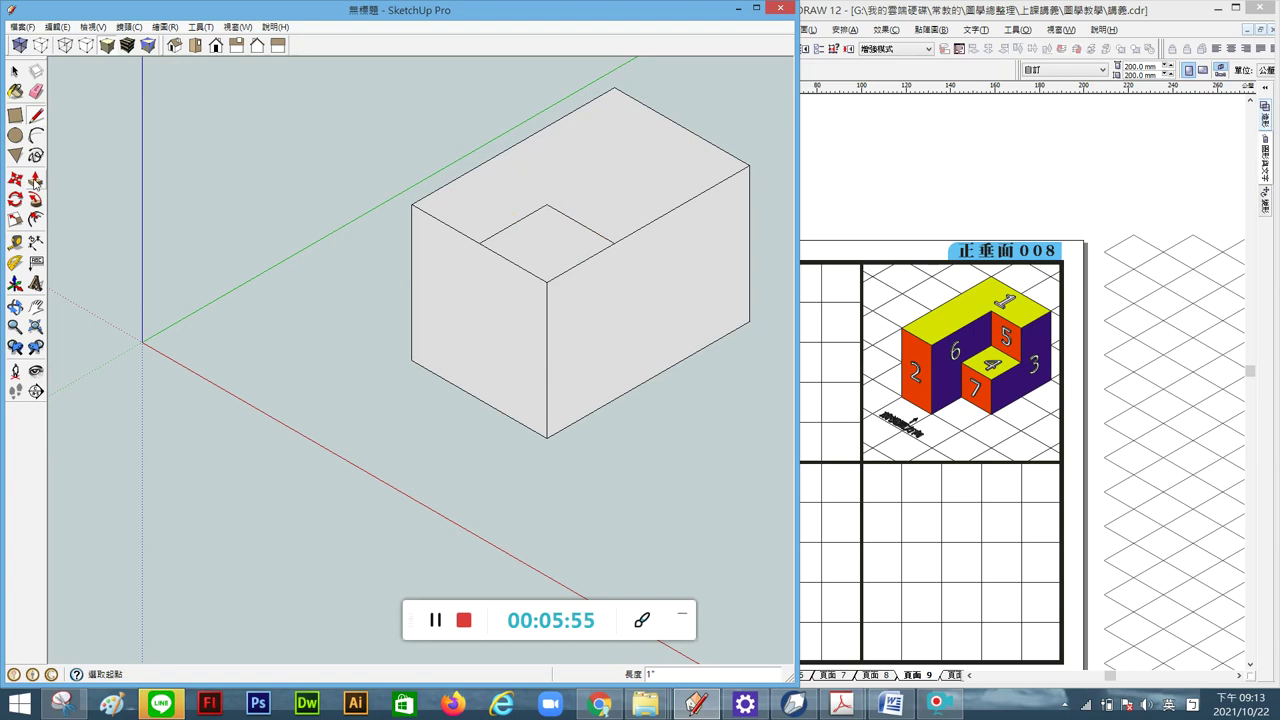
# Step: Push the small front-corner top square down 2" clean through the block, retrying after an undo
pyautogui.click(550, 248)
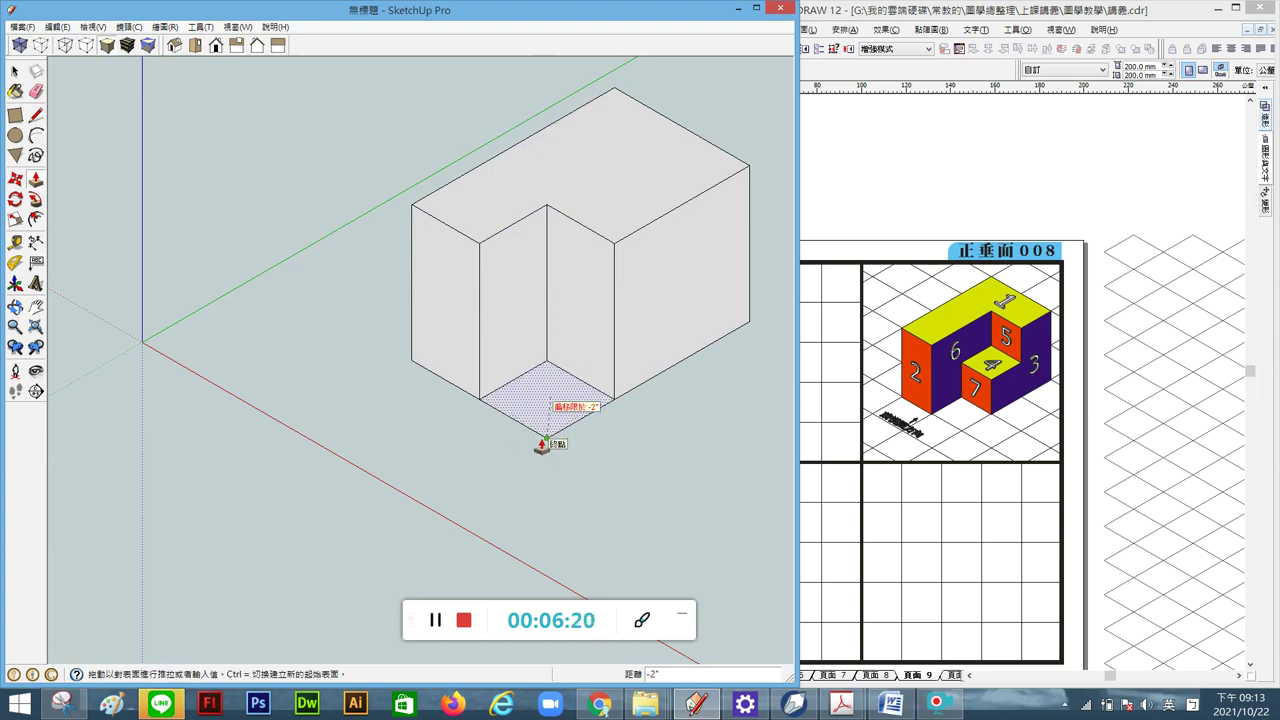
pyautogui.click(541, 444)
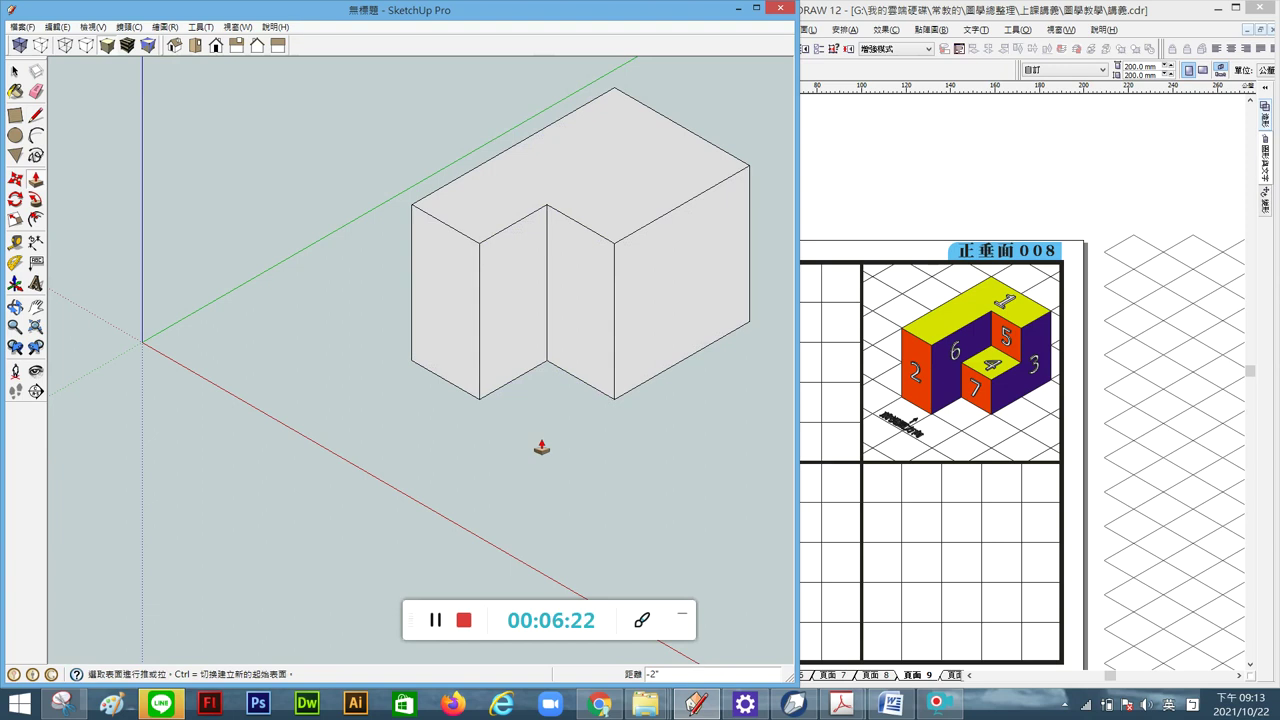
pyautogui.hotkey('ctrl', 'z')
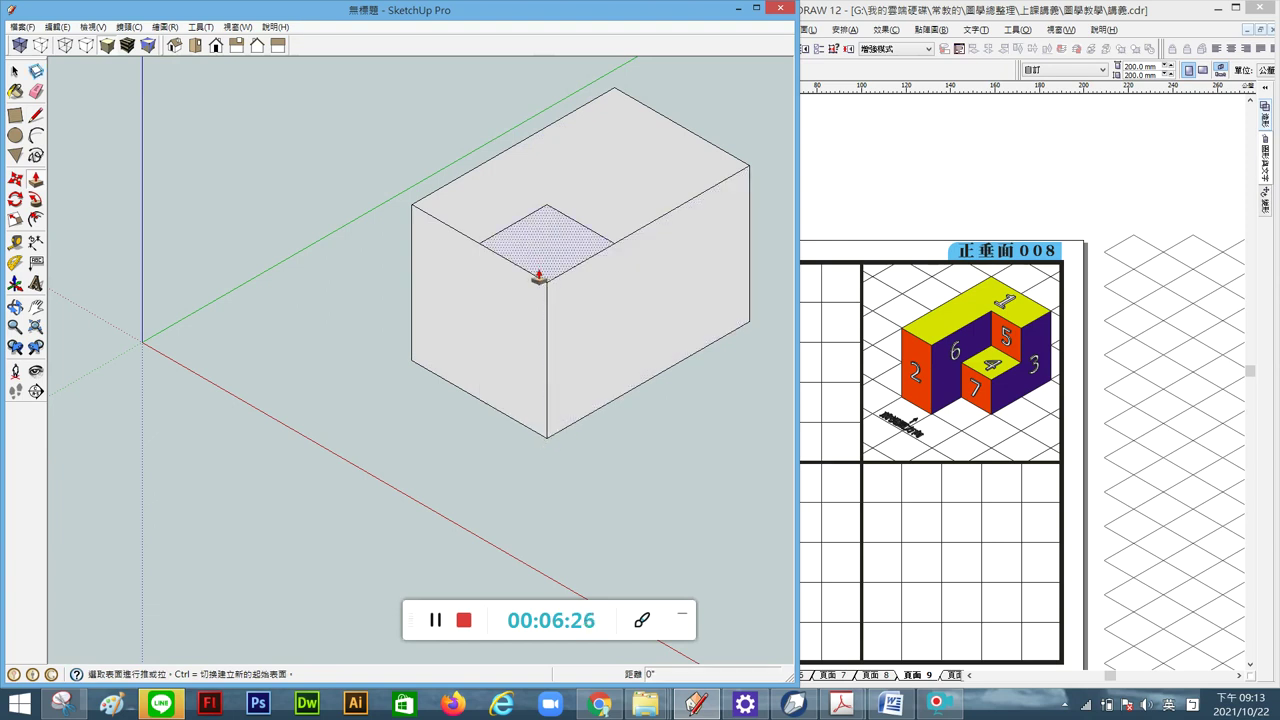
pyautogui.click(538, 277)
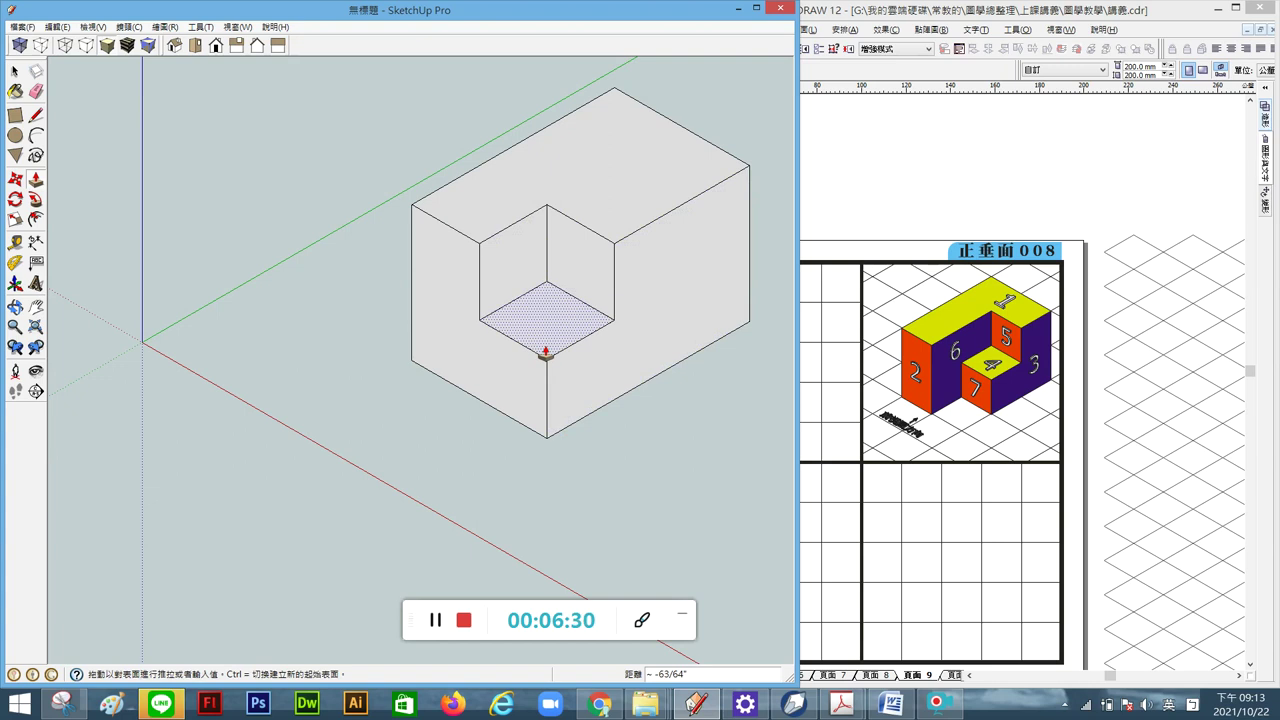
pyautogui.write('2')
pyautogui.press('Return')
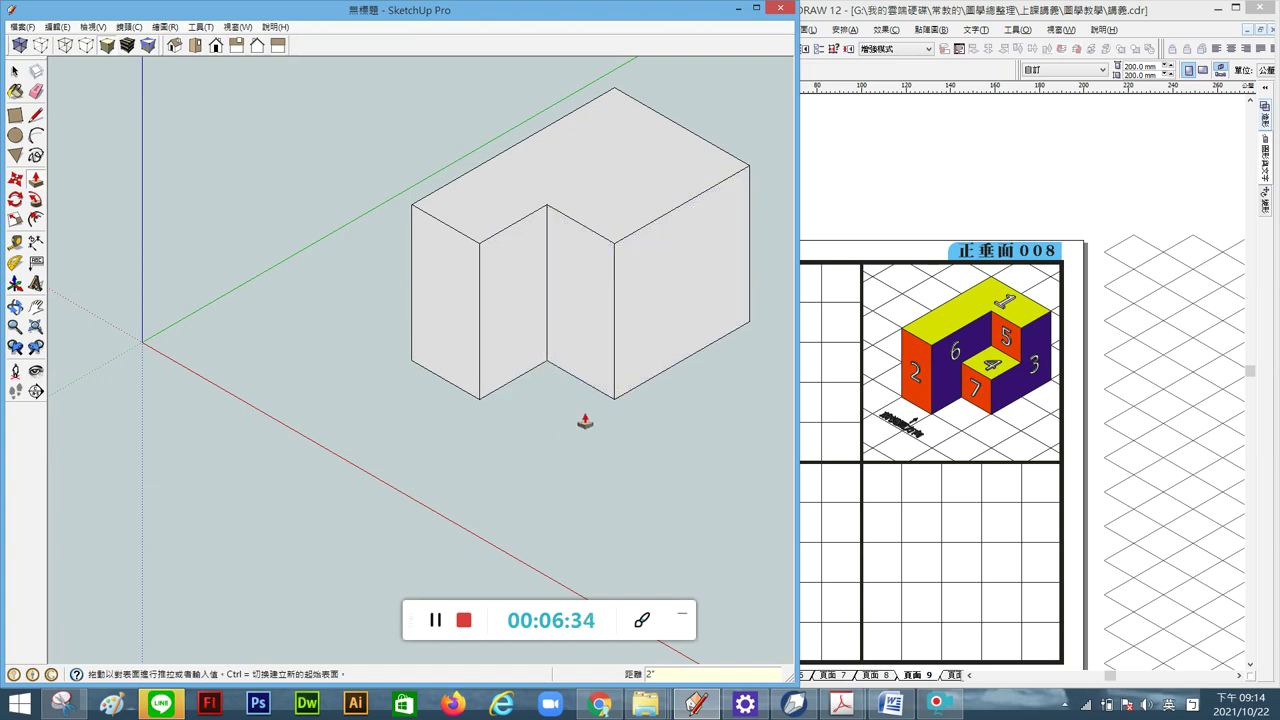
# Step: Draw a line across the notch wall at its midpoint to split it in two
pyautogui.click(36, 116)
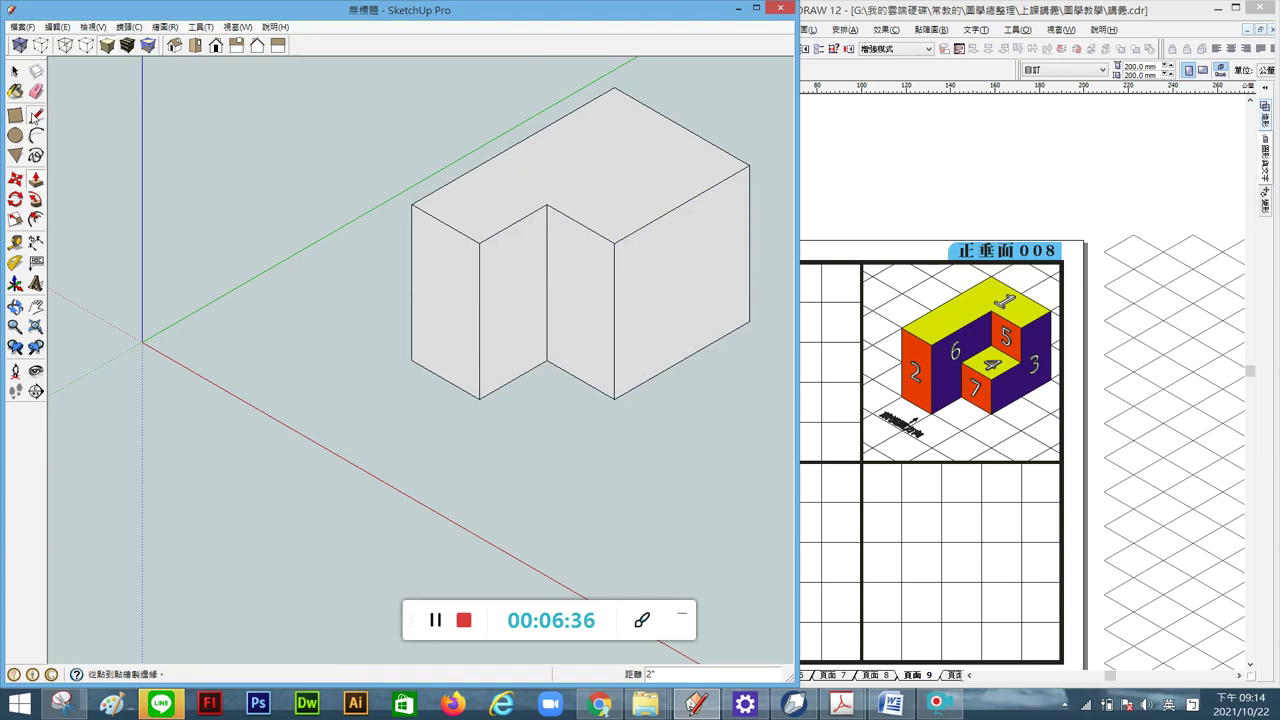
pyautogui.click(614, 320)
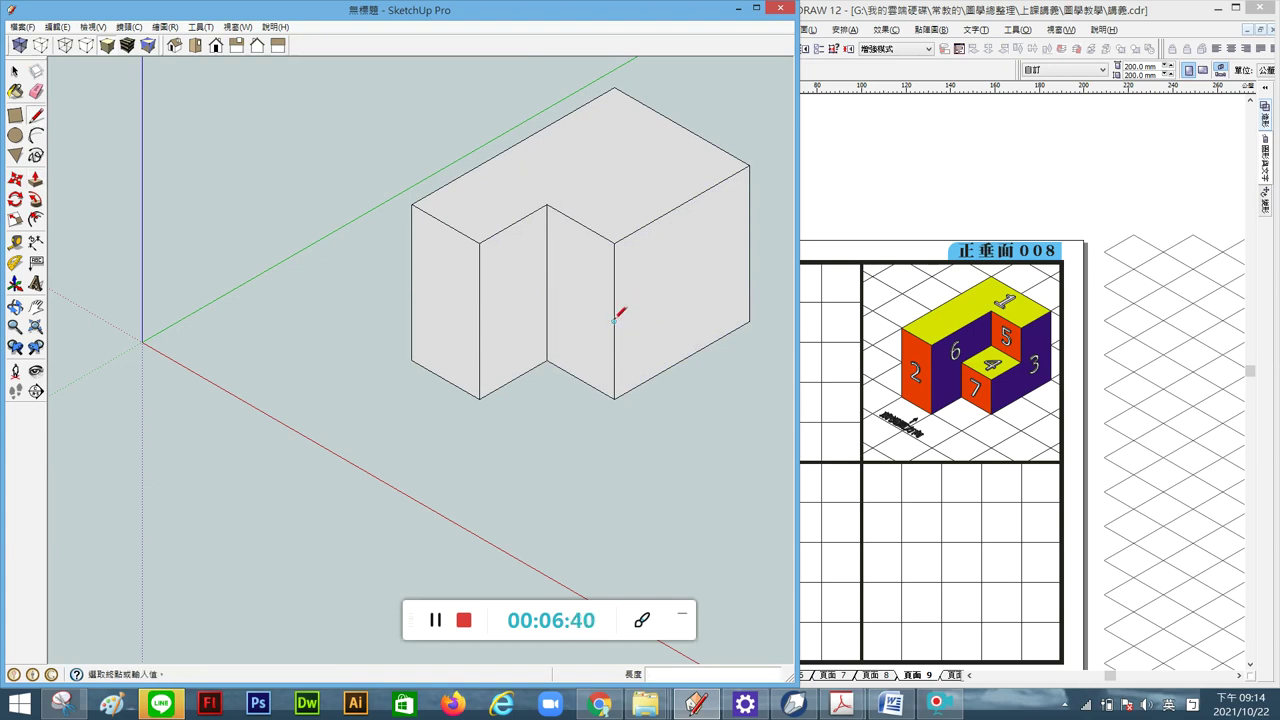
pyautogui.click(547, 283)
# Step: Pull the lower wall section out 1" to form a half-height step
pyautogui.click(36, 178)
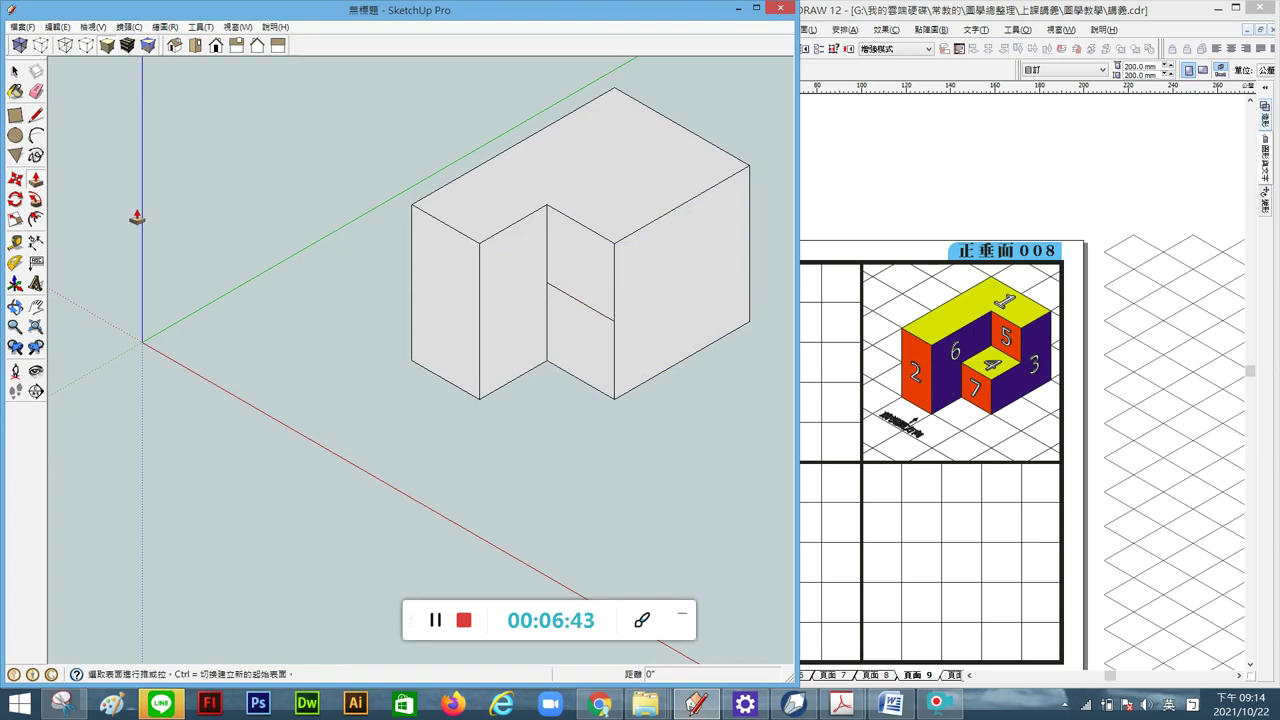
pyautogui.click(596, 271)
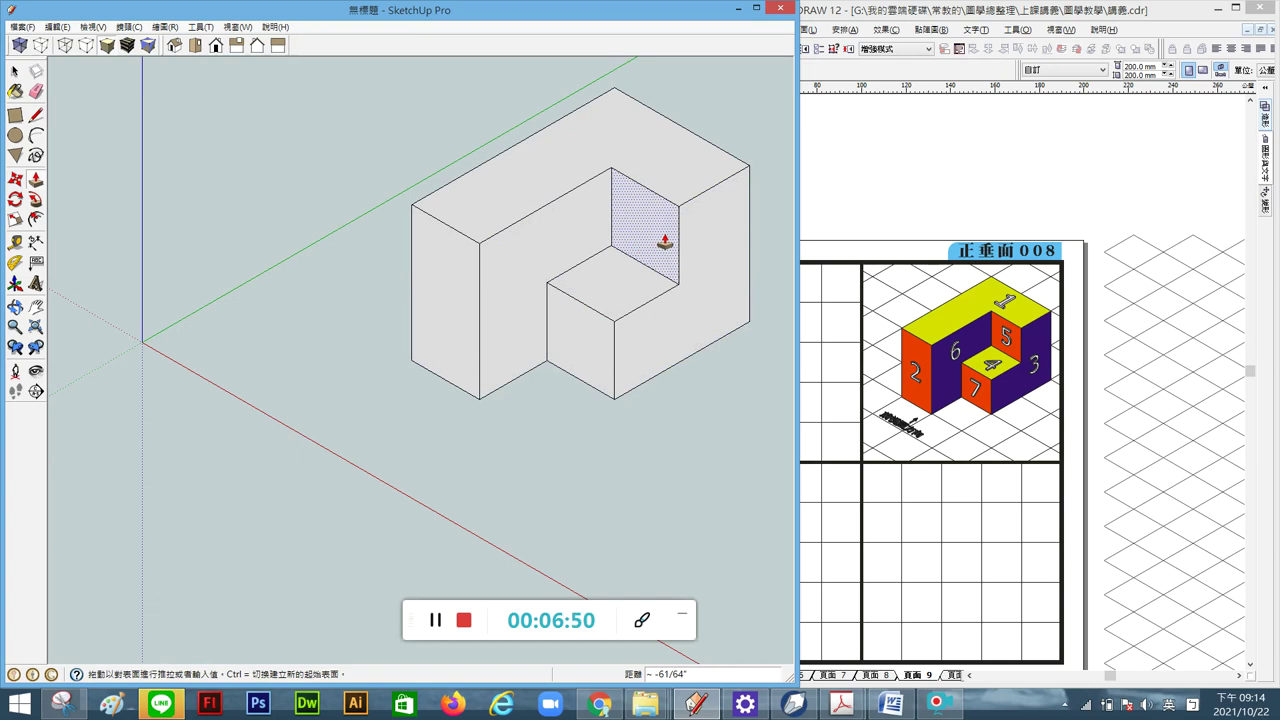
pyautogui.write('1')
pyautogui.press('Return')
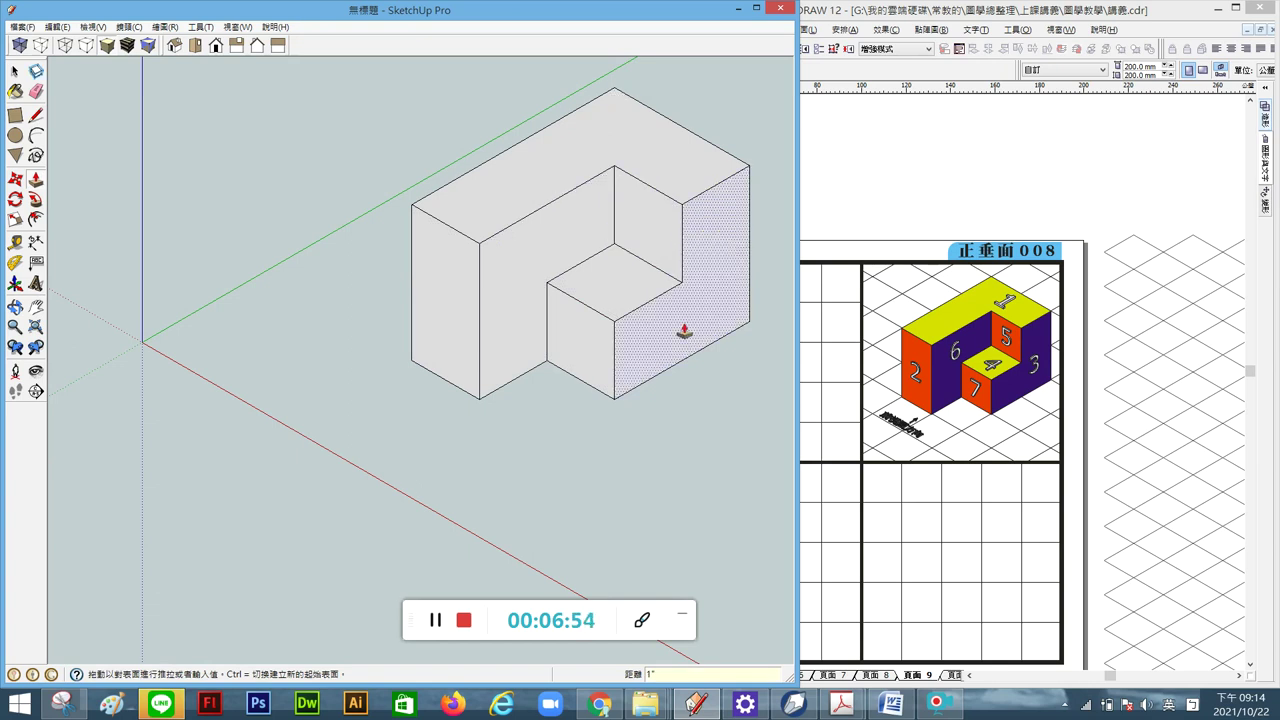